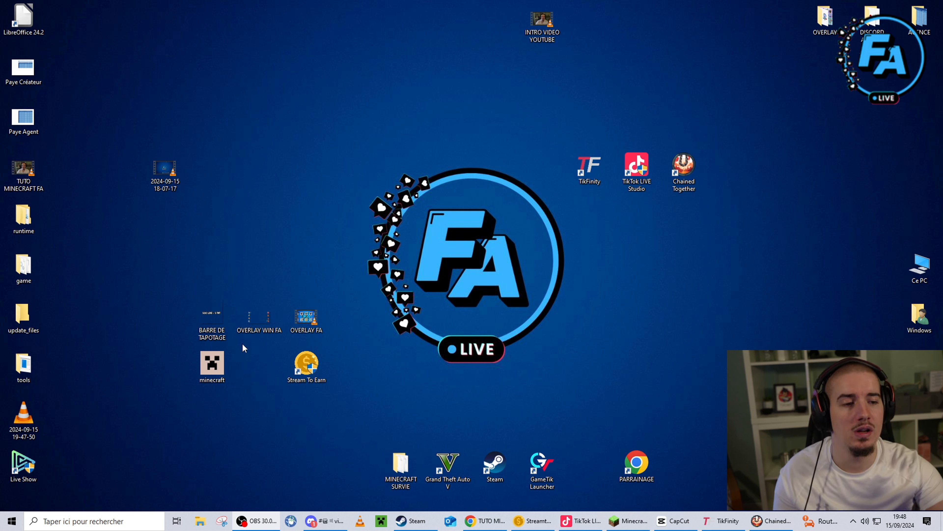
{"action": "left_click_drag", "start_coordinate": [535, 140], "coordinate": [590, 211]}
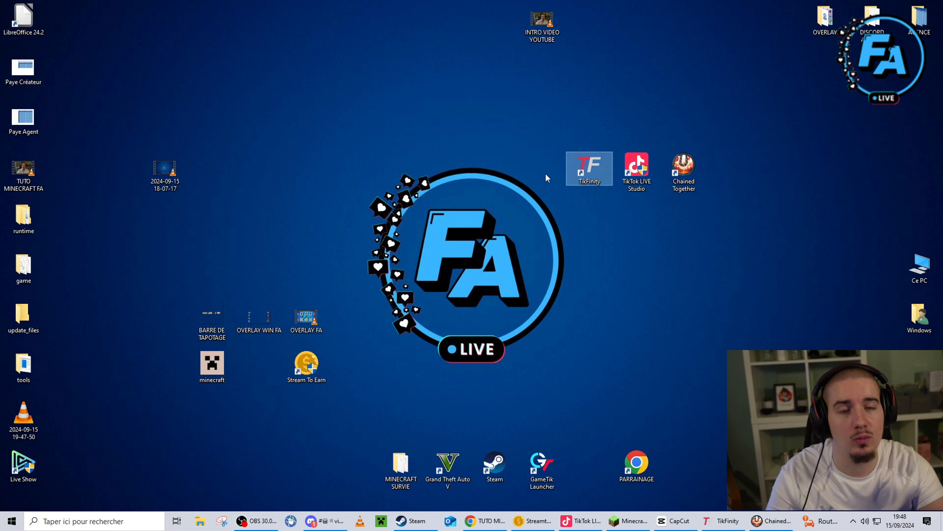
{"action": "left_click", "coordinate": [543, 124]}
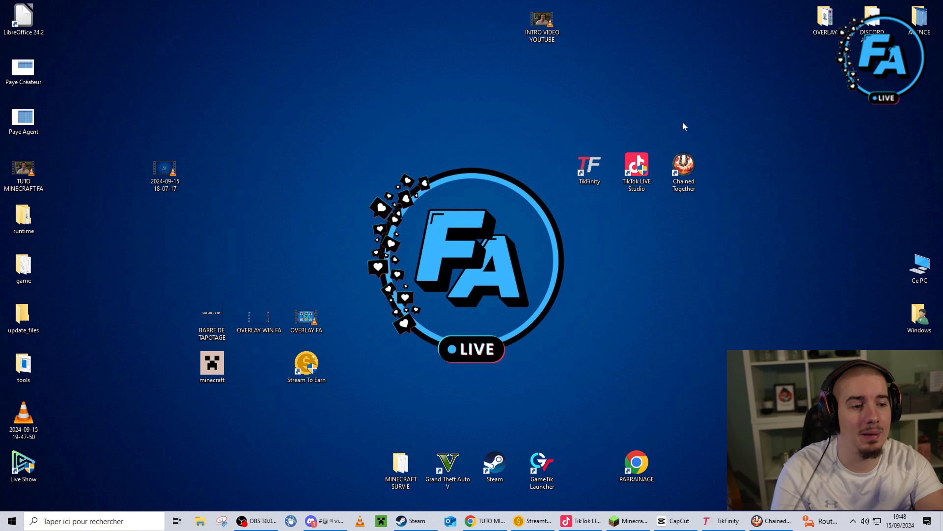
{"action": "left_click_drag", "start_coordinate": [684, 123], "coordinate": [700, 209]}
{"action": "left_click_drag", "start_coordinate": [640, 108], "coordinate": [602, 165]}
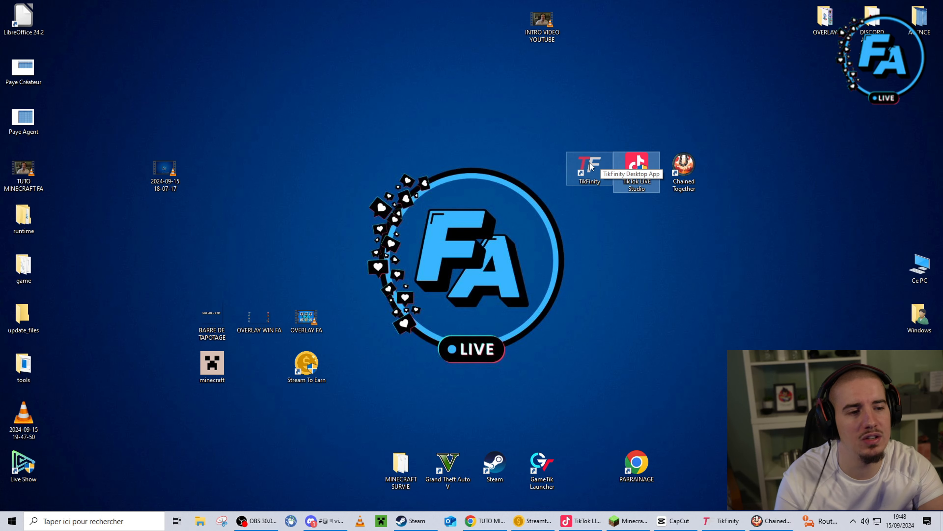
Launch the TikFinity desktop app and check the stream profile list, keeping Stream Profile 4
{"action": "double_click", "coordinate": [591, 166]}
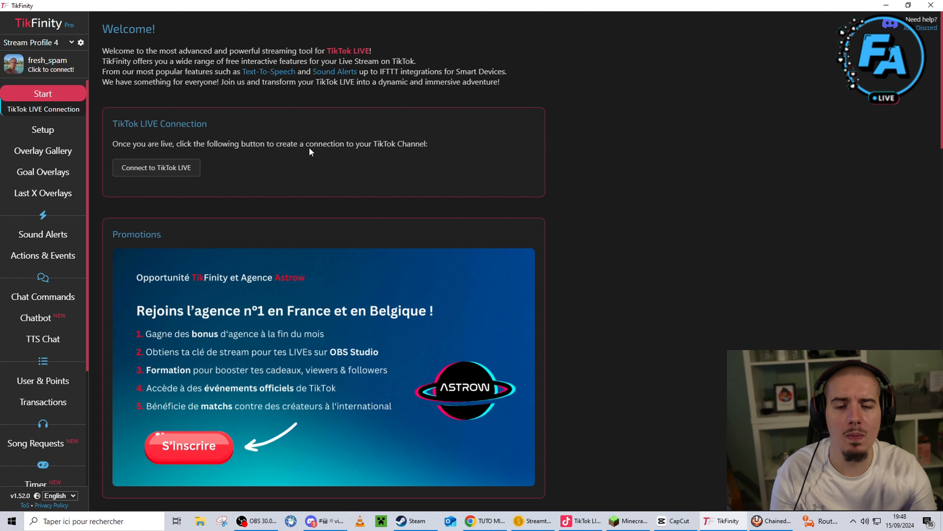
{"action": "left_click", "coordinate": [71, 43]}
{"action": "left_click", "coordinate": [72, 44]}
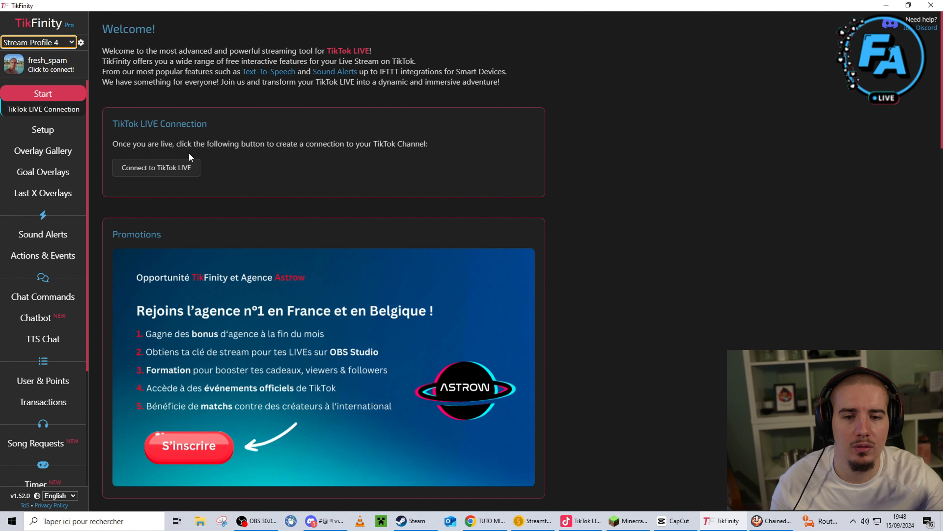
{"action": "left_click", "coordinate": [57, 101]}
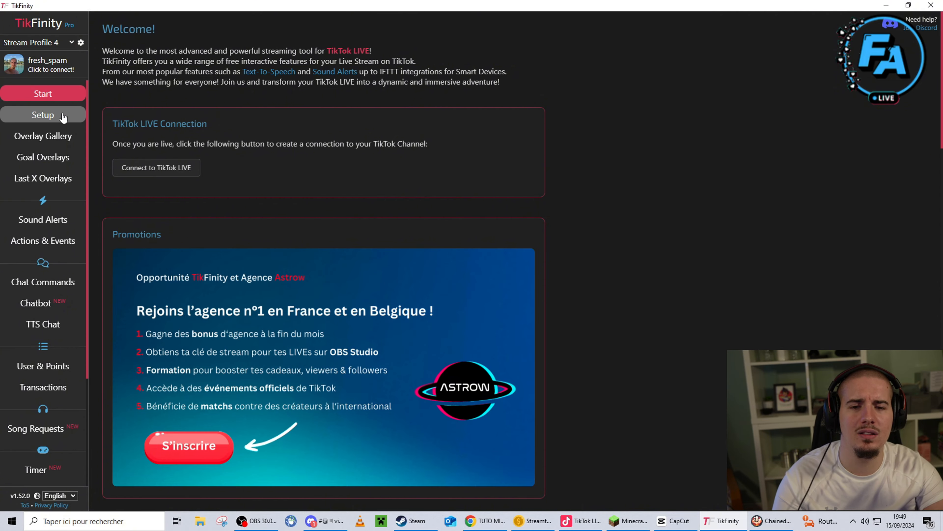
{"action": "left_click", "coordinate": [62, 116]}
{"action": "left_click", "coordinate": [61, 99]}
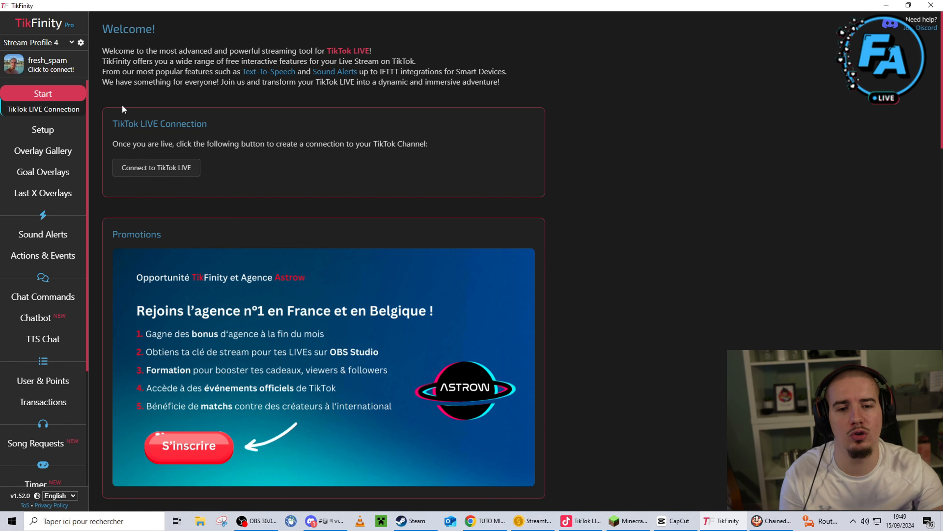
Try to connect to TikTok LIVE from the basic setup settings with the TikTok username already entered, and dismiss the resulting dialog
{"action": "left_click", "coordinate": [54, 130]}
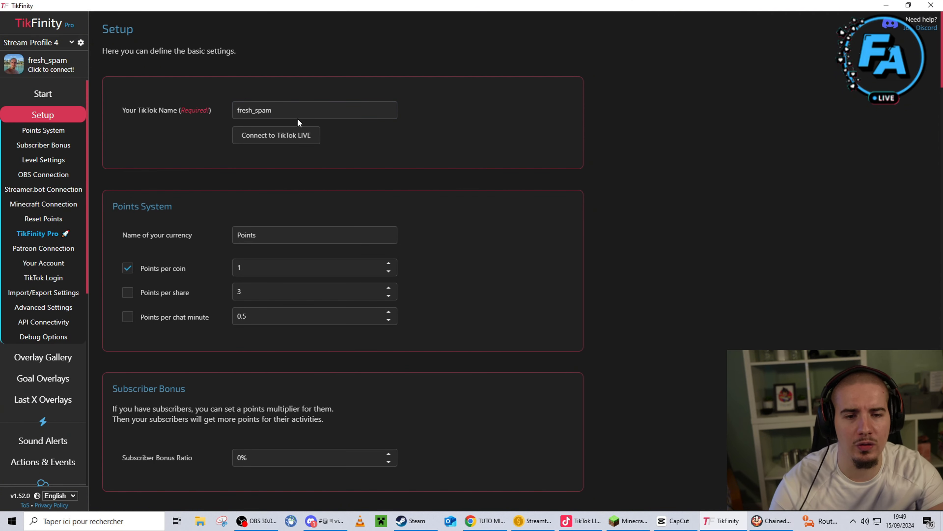
{"action": "left_click_drag", "start_coordinate": [297, 117], "coordinate": [219, 116]}
{"action": "left_click", "coordinate": [338, 110]}
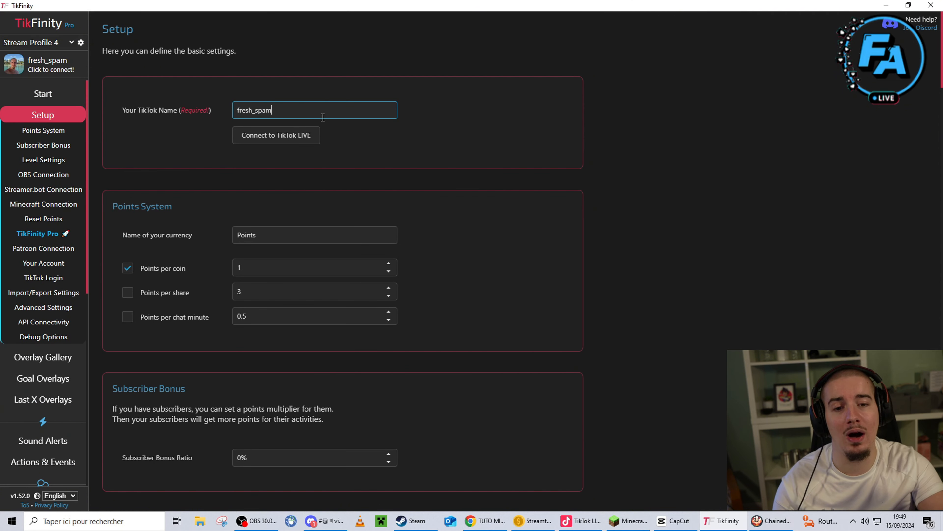
{"action": "left_click", "coordinate": [287, 137]}
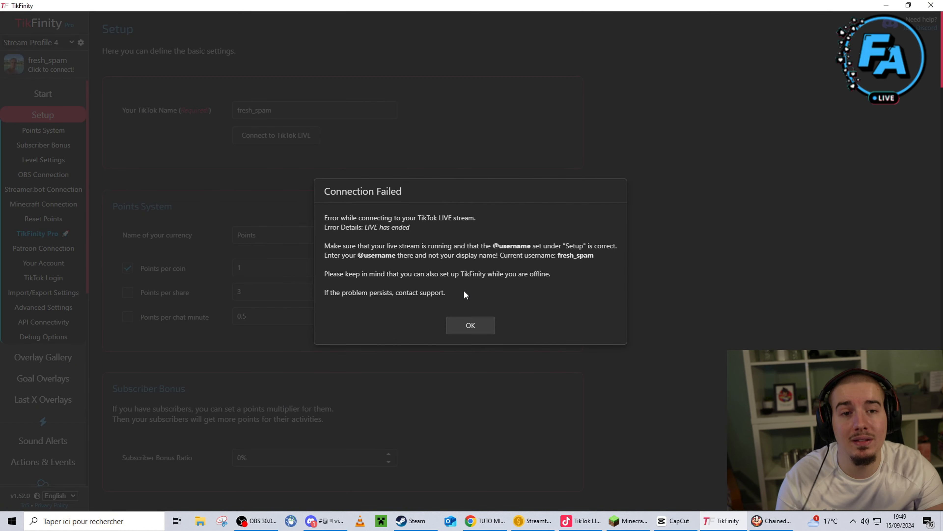
{"action": "left_click", "coordinate": [472, 325]}
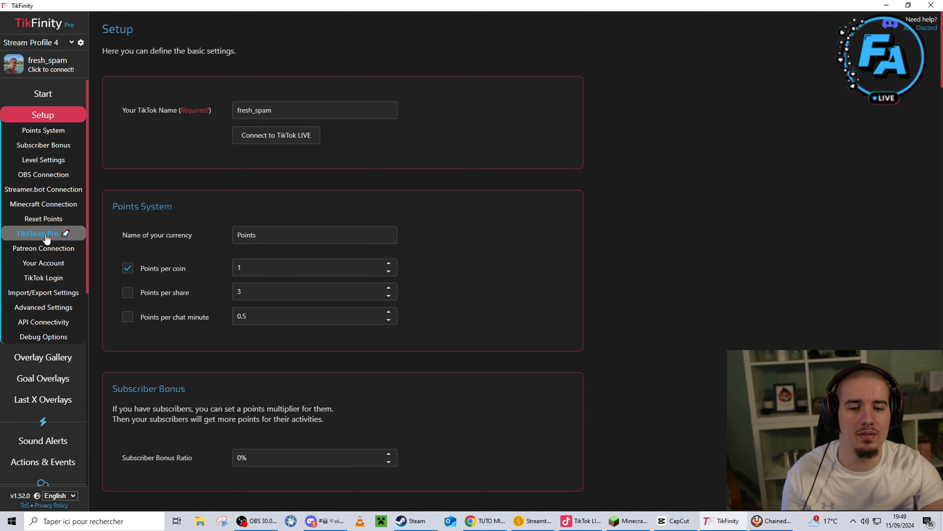
Go to the Actions & Events page and start a new action named Jump
{"action": "left_click", "coordinate": [45, 116]}
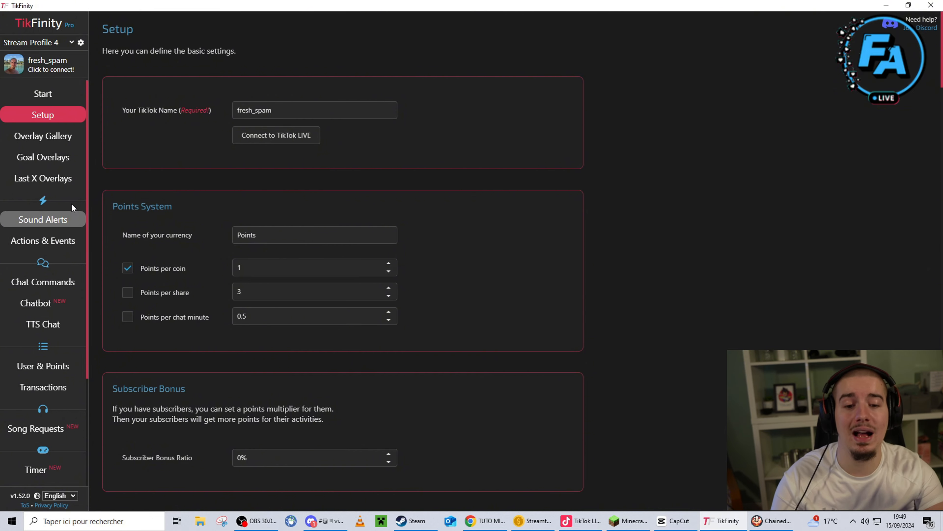
{"action": "left_click", "coordinate": [56, 248]}
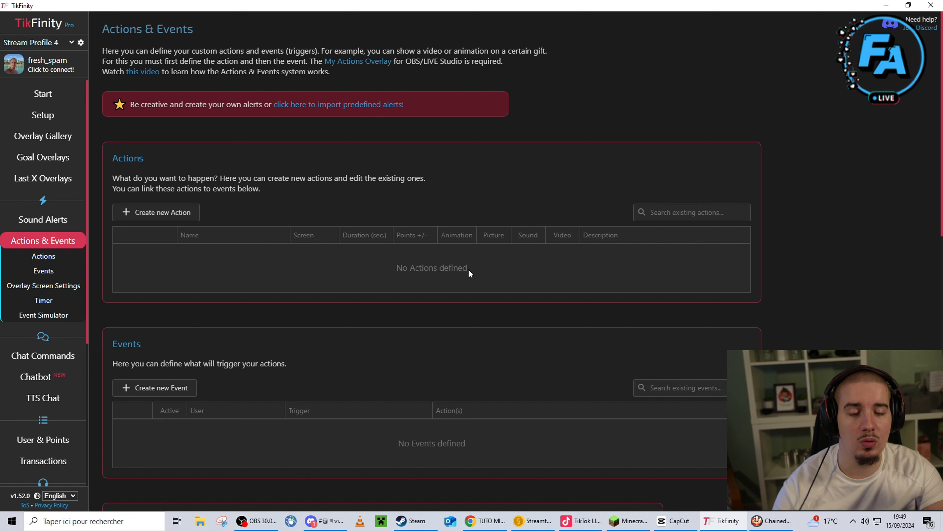
{"action": "left_click", "coordinate": [193, 213]}
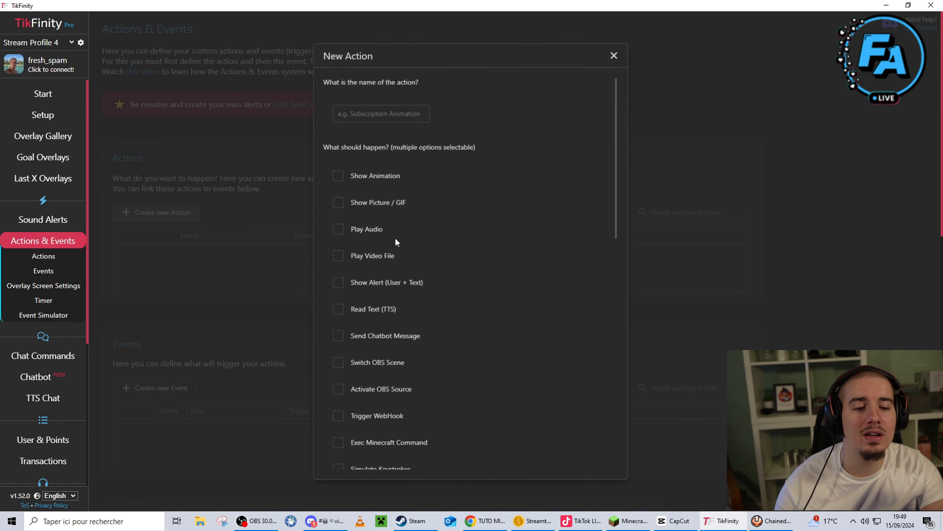
{"action": "left_click", "coordinate": [614, 55]}
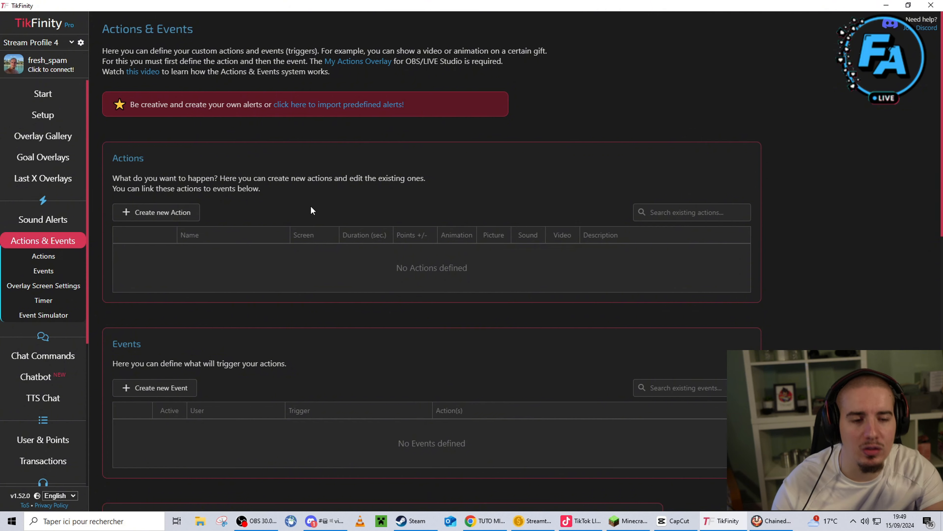
{"action": "left_click", "coordinate": [181, 213]}
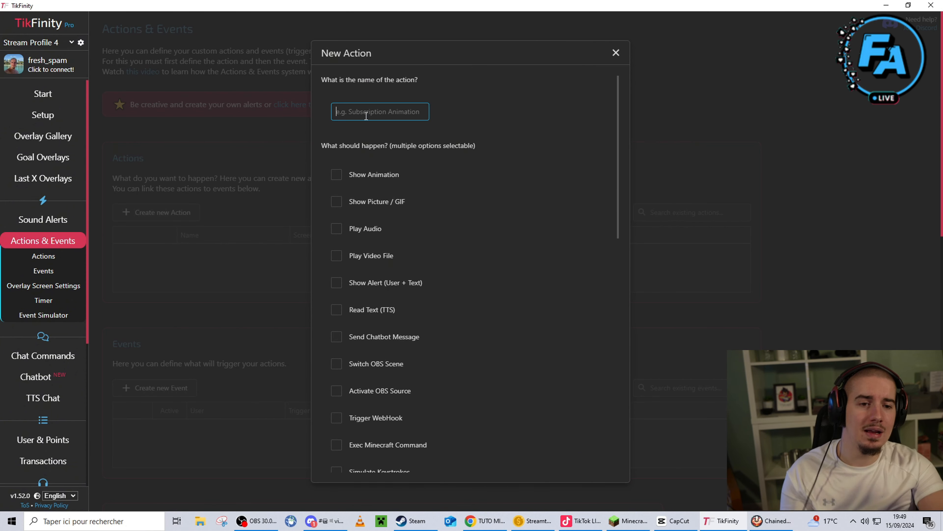
{"action": "type", "text": "J"}
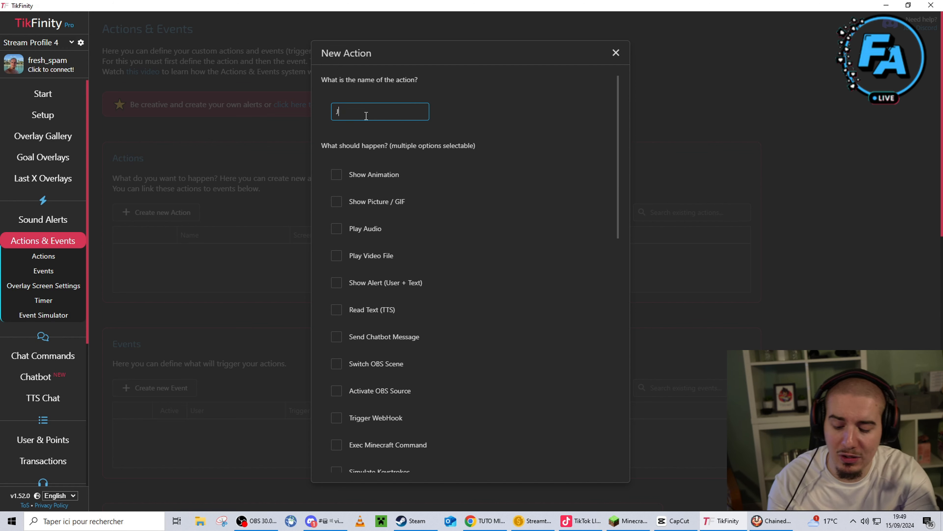
{"action": "type", "text": "ump"}
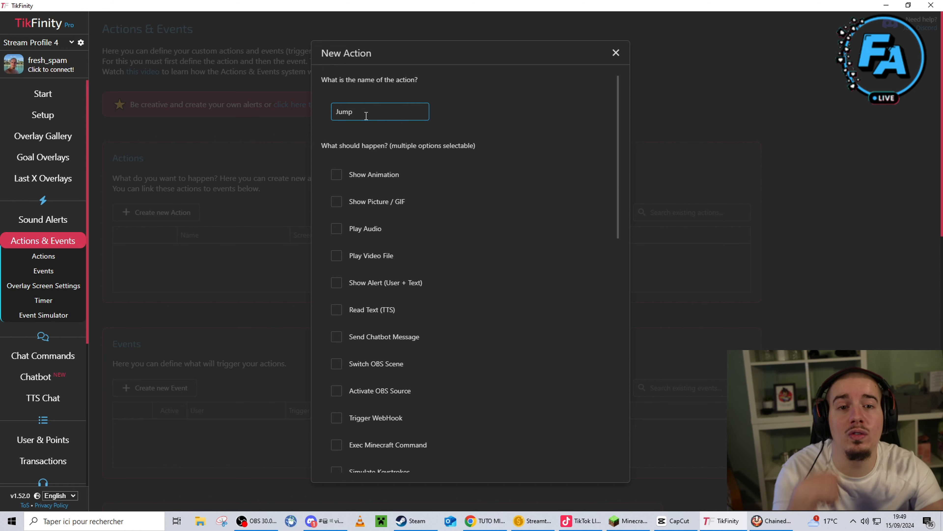
Make the Jump action simulate the SPACE keystroke and save the keystroke configuration
{"action": "scroll", "coordinate": [390, 127], "scroll_direction": "down", "scroll_amount": 3}
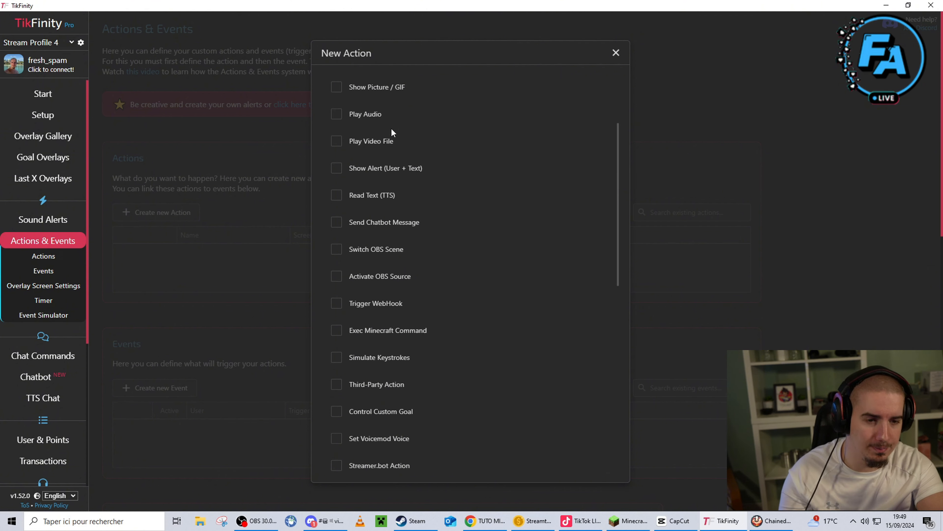
{"action": "scroll", "coordinate": [391, 128], "scroll_direction": "up", "scroll_amount": 3}
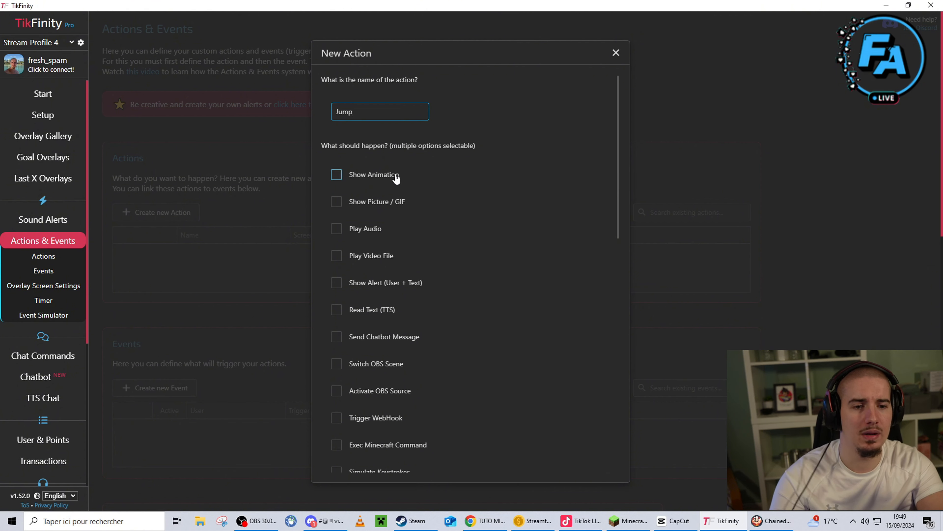
{"action": "scroll", "coordinate": [425, 141], "scroll_direction": "down", "scroll_amount": 3}
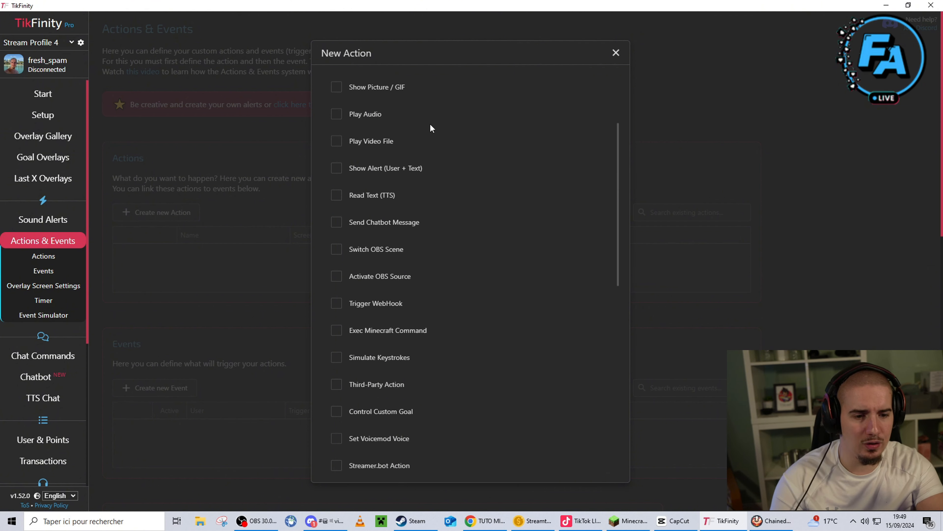
{"action": "left_click", "coordinate": [337, 357]}
{"action": "left_click", "coordinate": [464, 357]}
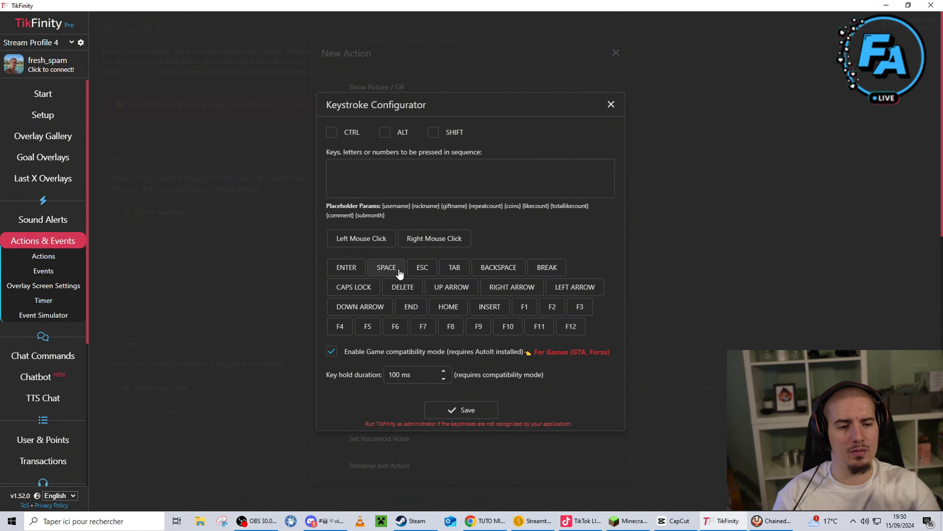
{"action": "left_click", "coordinate": [390, 270]}
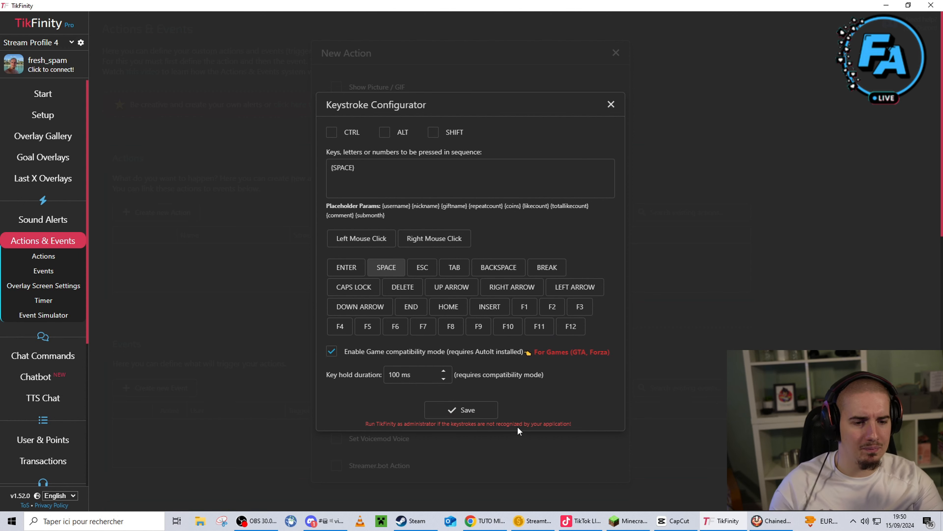
{"action": "left_click", "coordinate": [478, 412]}
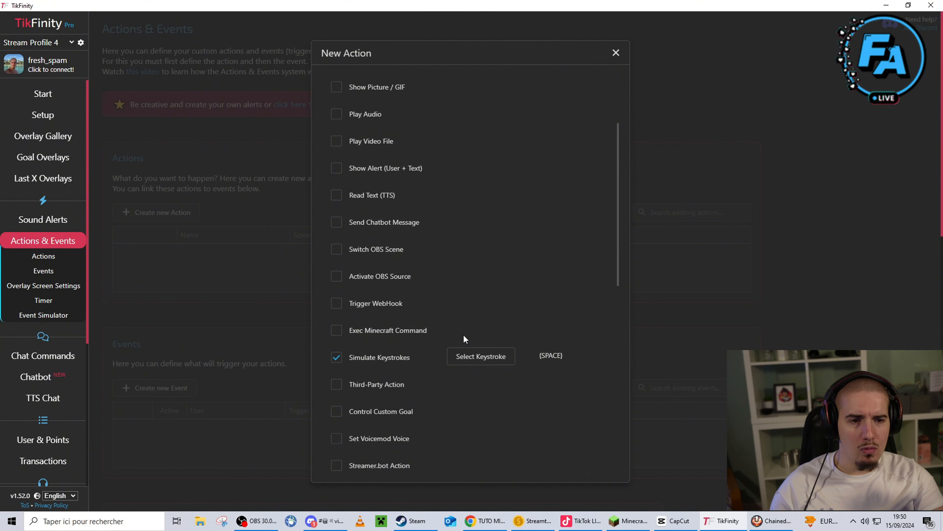
Set the Jump action's display duration to 1 second
{"action": "scroll", "coordinate": [461, 320], "scroll_direction": "up", "scroll_amount": 3}
{"action": "scroll", "coordinate": [468, 227], "scroll_direction": "down", "scroll_amount": 6}
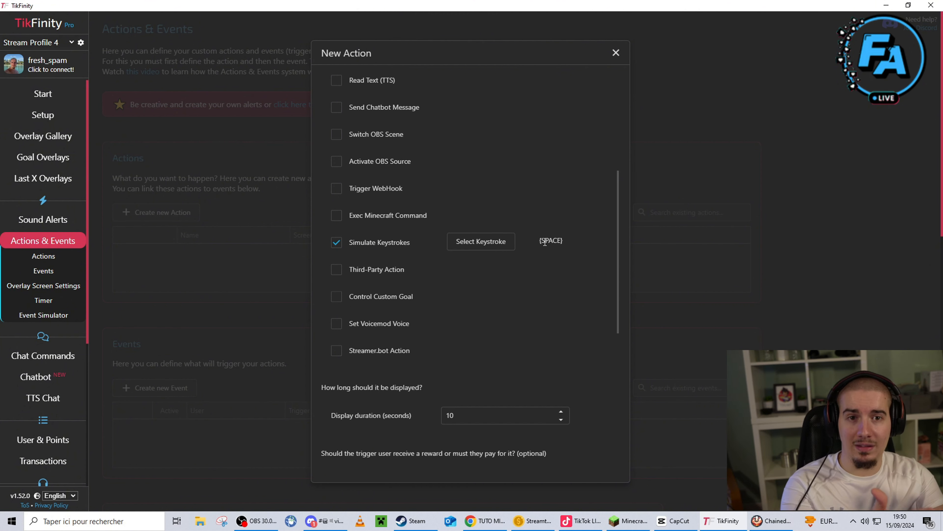
{"action": "scroll", "coordinate": [522, 274], "scroll_direction": "down", "scroll_amount": 3}
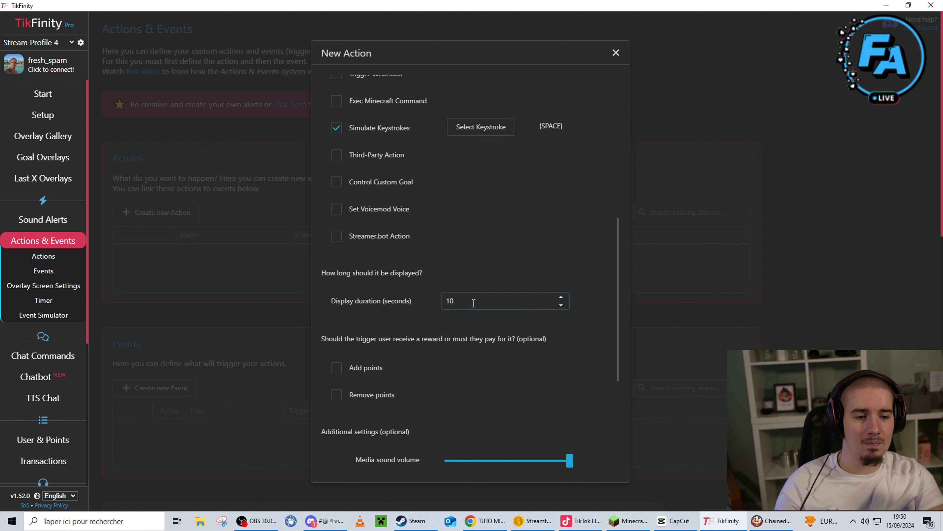
{"action": "scroll", "coordinate": [461, 299], "scroll_direction": "down", "scroll_amount": 5}
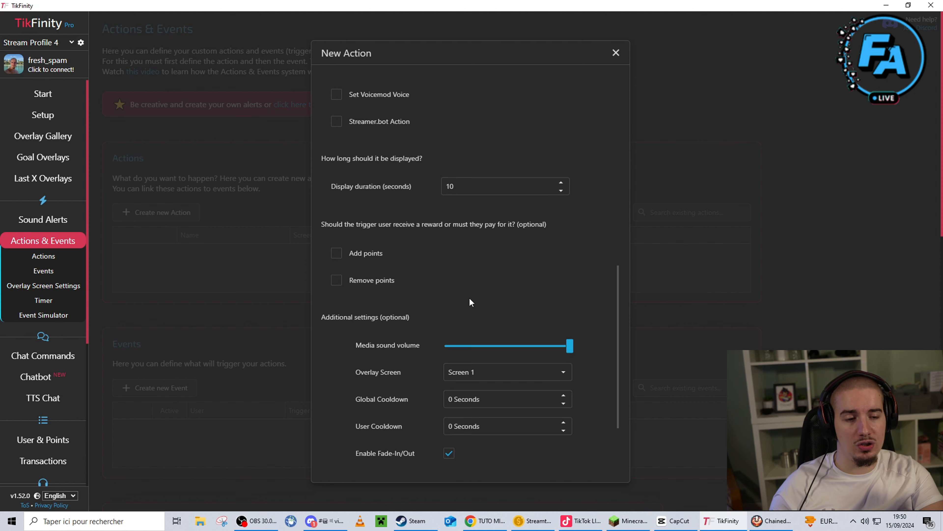
{"action": "scroll", "coordinate": [478, 333], "scroll_direction": "up", "scroll_amount": 3}
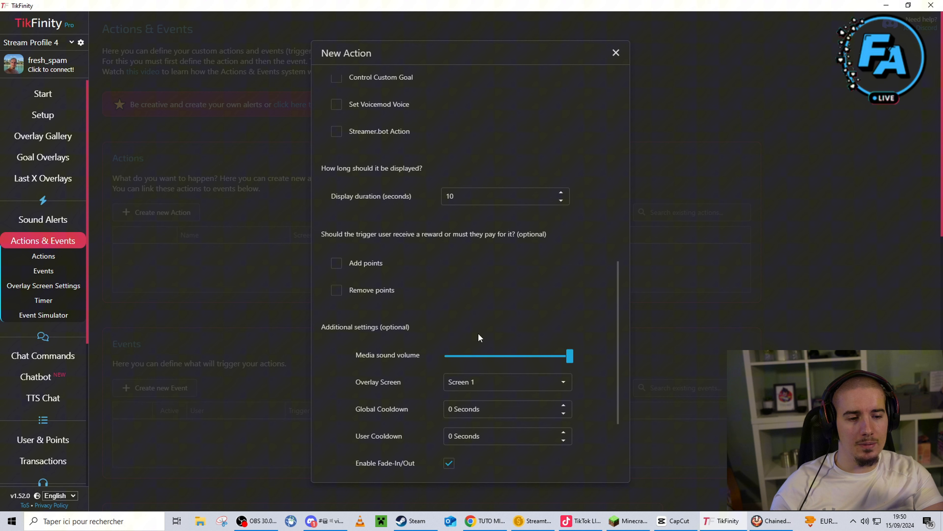
{"action": "left_click", "coordinate": [465, 197]}
{"action": "left_click", "coordinate": [511, 222]}
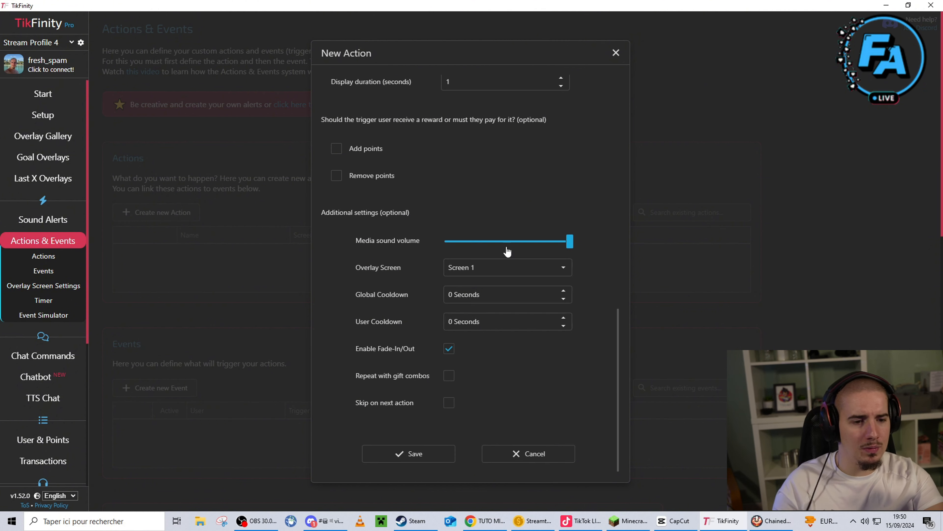
Enable repeating with gift combos for the Jump action and save it
{"action": "scroll", "coordinate": [510, 222], "scroll_direction": "down", "scroll_amount": 3}
{"action": "left_click", "coordinate": [452, 378]}
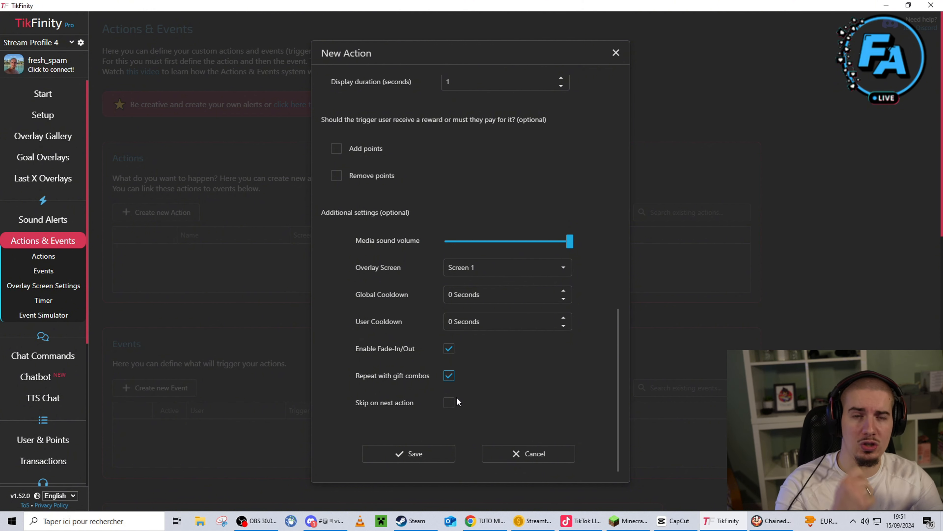
{"action": "left_click", "coordinate": [416, 454]}
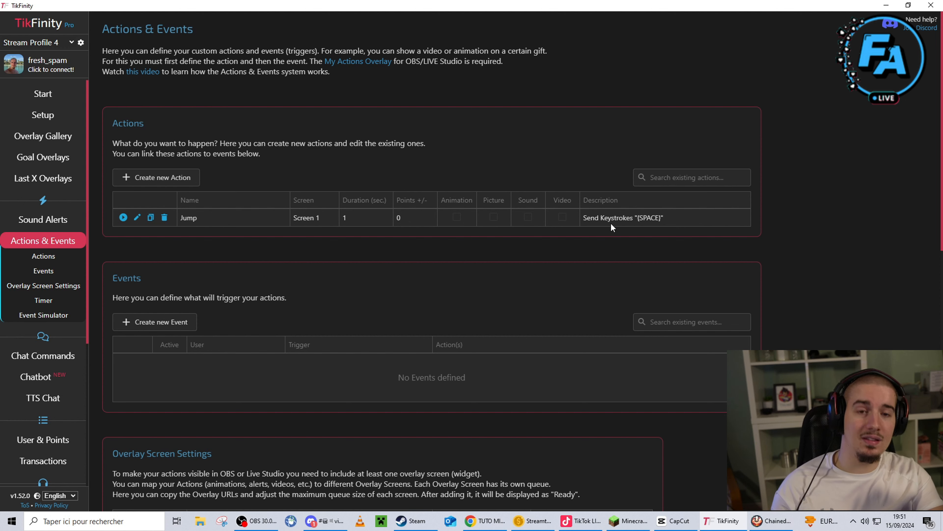
Start a new event triggered by sending a specific gift and choose Doughnut as the gift
{"action": "left_click", "coordinate": [181, 325]}
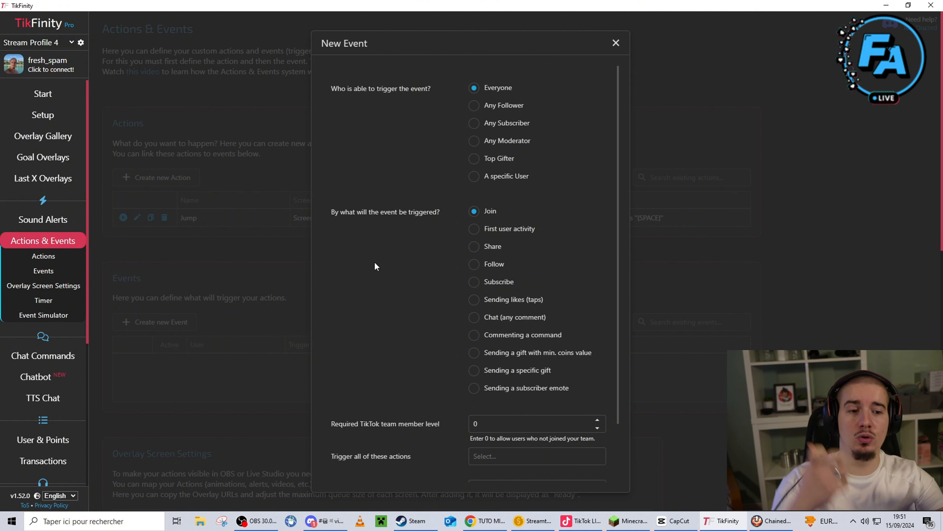
{"action": "left_click", "coordinate": [498, 371]}
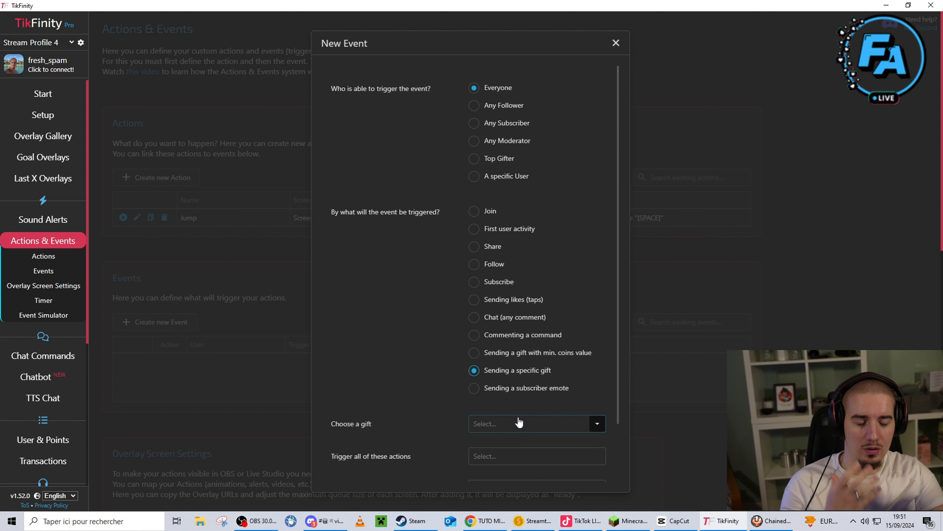
{"action": "left_click", "coordinate": [519, 423]}
{"action": "scroll", "coordinate": [522, 340], "scroll_direction": "down", "scroll_amount": 15}
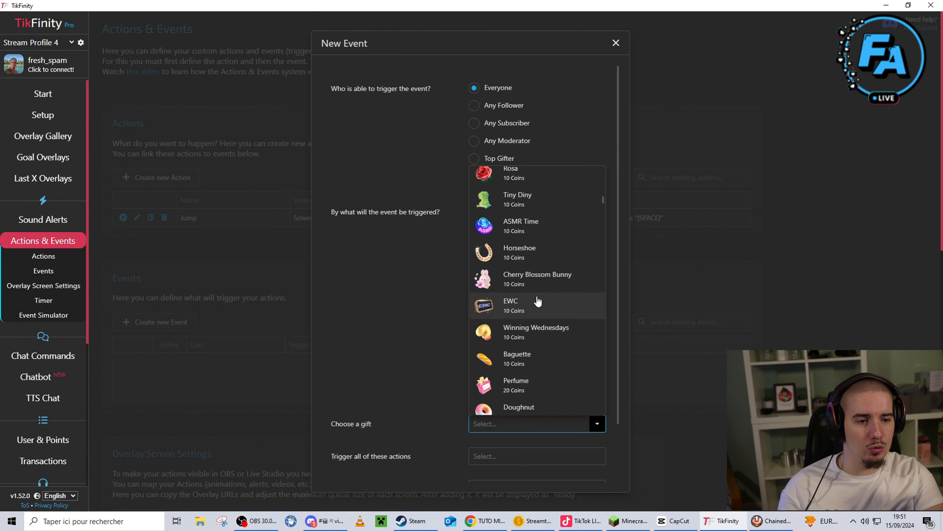
{"action": "scroll", "coordinate": [535, 283], "scroll_direction": "down", "scroll_amount": 3}
{"action": "left_click", "coordinate": [535, 301]}
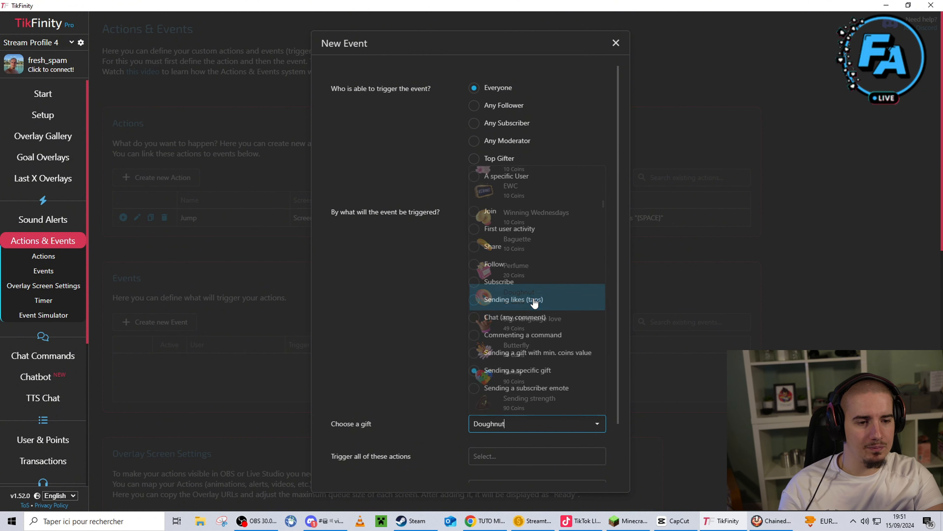
Link the Jump action to the Doughnut gift event and save the event
{"action": "scroll", "coordinate": [544, 432], "scroll_direction": "down", "scroll_amount": 2}
{"action": "left_click", "coordinate": [522, 395]}
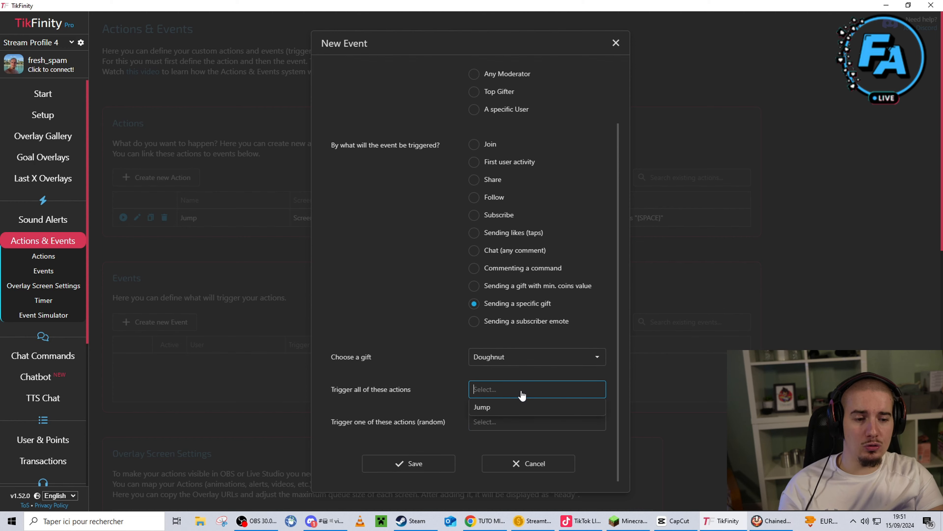
{"action": "left_click", "coordinate": [511, 408]}
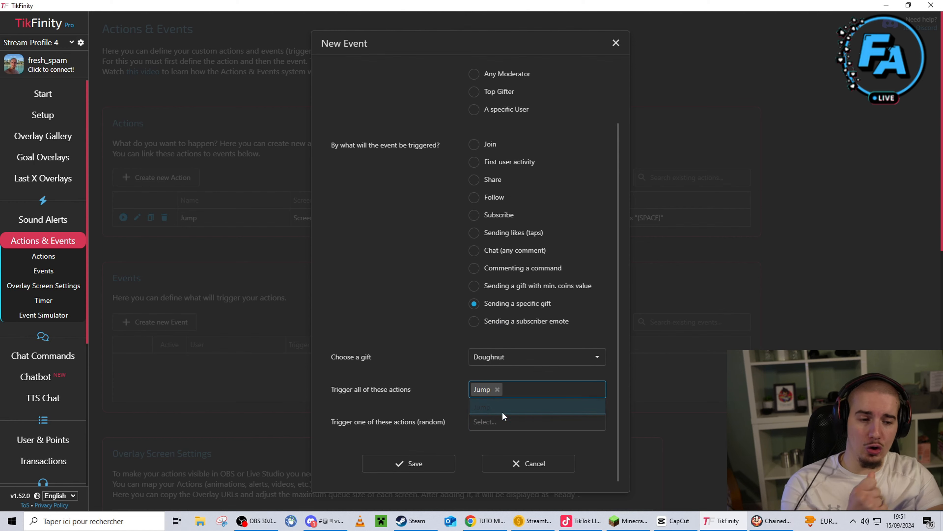
{"action": "left_click", "coordinate": [413, 464]}
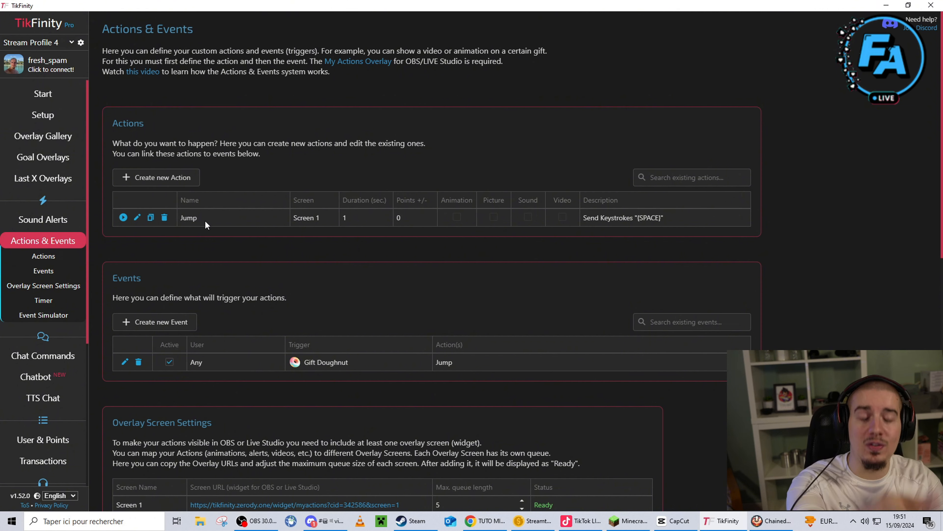
Create and save an event that triggers the Jump action when anyone follows
{"action": "left_click", "coordinate": [144, 321]}
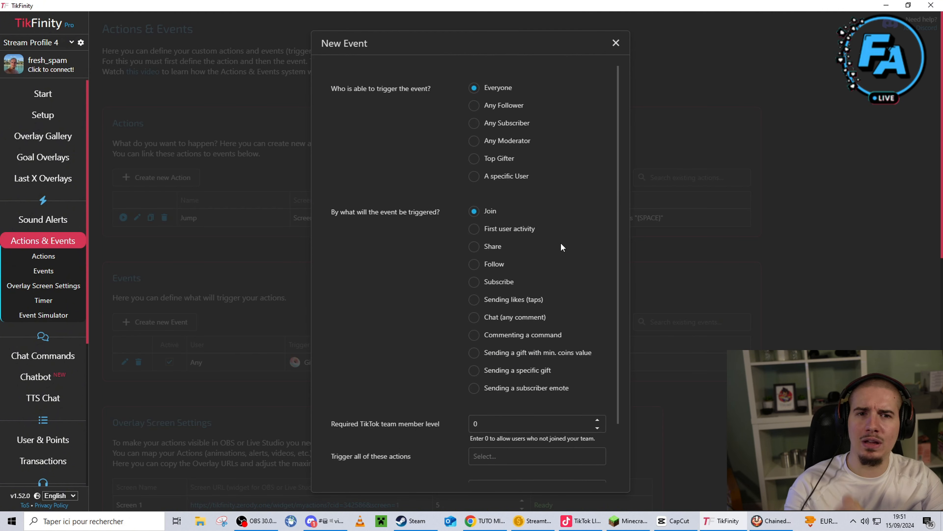
{"action": "left_click", "coordinate": [517, 264]}
{"action": "left_click", "coordinate": [520, 425]}
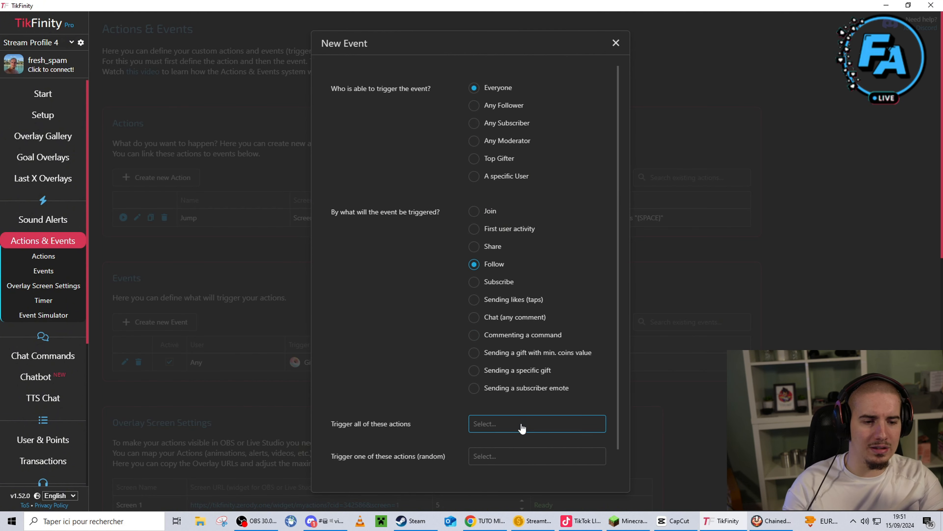
{"action": "left_click", "coordinate": [514, 441]}
{"action": "scroll", "coordinate": [430, 416], "scroll_direction": "down", "scroll_amount": 1}
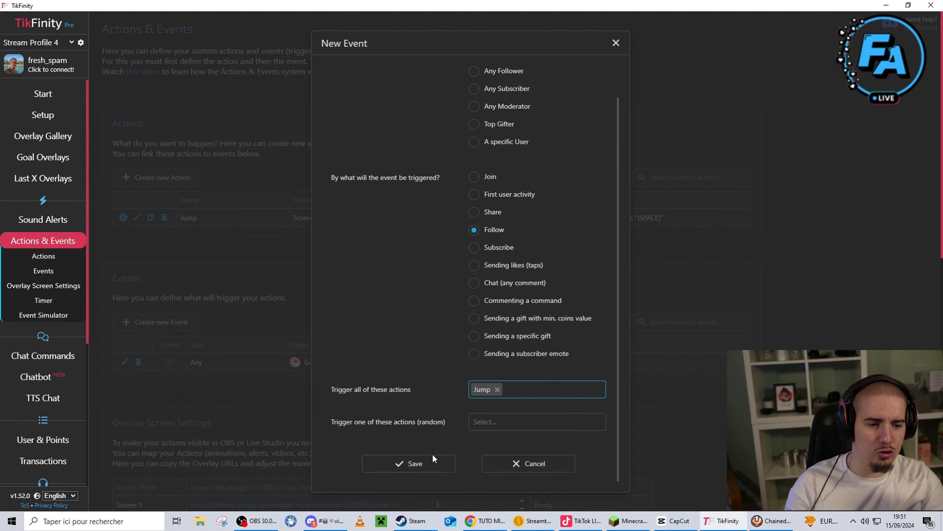
{"action": "left_click", "coordinate": [428, 465]}
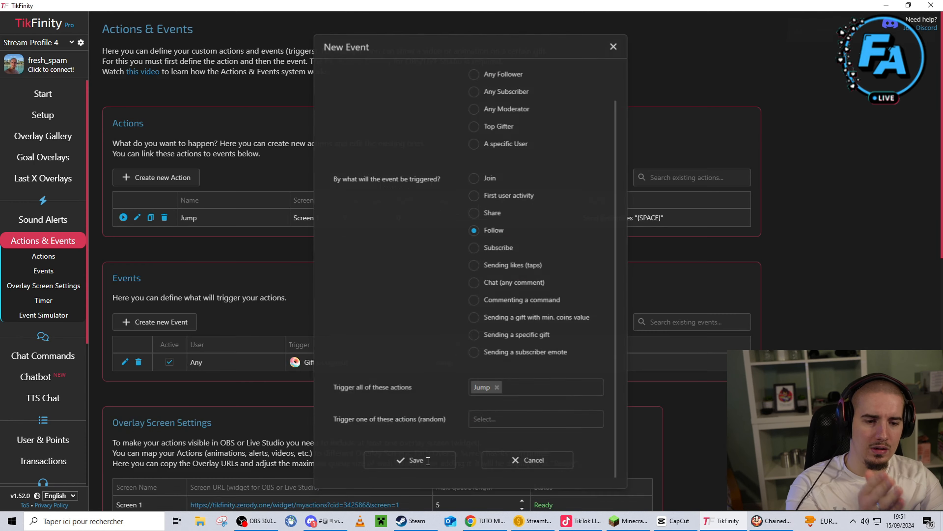
Create and save an event that triggers the Jump action when anyone sends the Heart Me gift
{"action": "left_click", "coordinate": [177, 321]}
{"action": "left_click", "coordinate": [526, 369]}
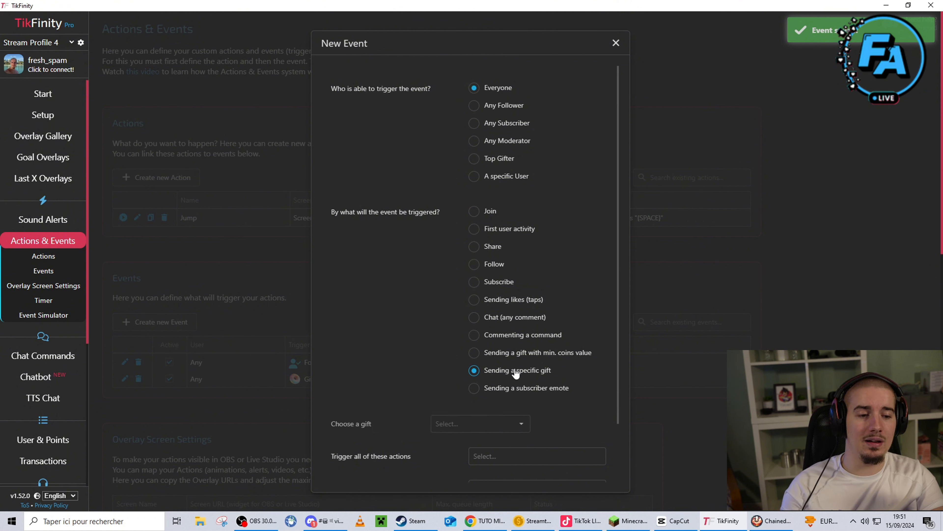
{"action": "left_click", "coordinate": [490, 424]}
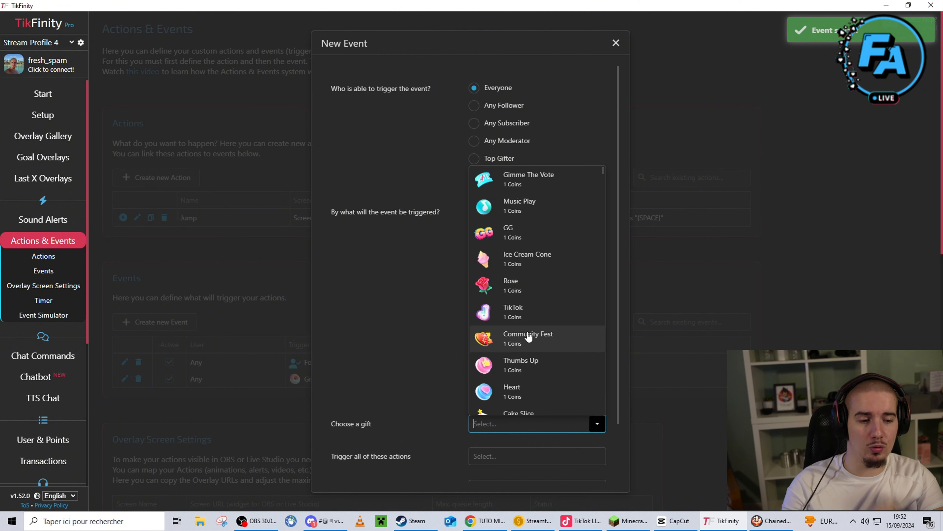
{"action": "scroll", "coordinate": [530, 334], "scroll_direction": "down", "scroll_amount": 6}
{"action": "scroll", "coordinate": [532, 330], "scroll_direction": "up", "scroll_amount": 6}
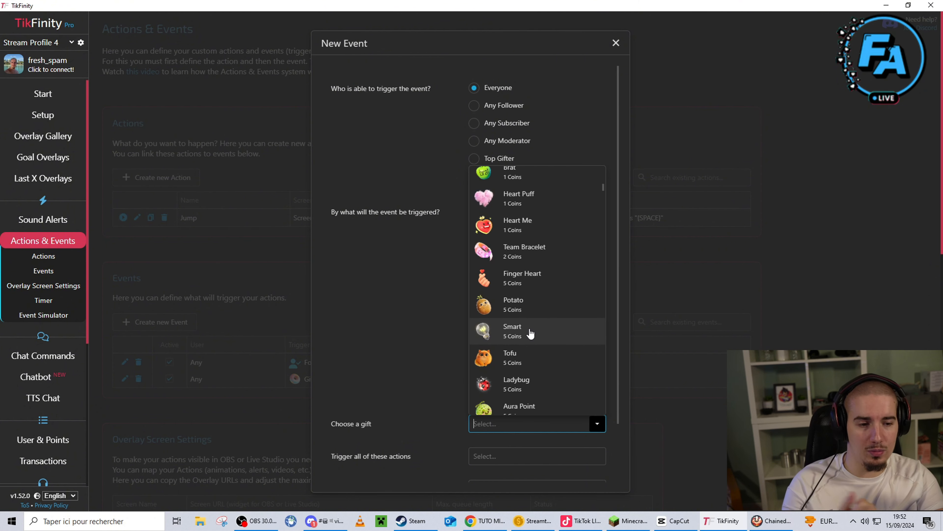
{"action": "left_click", "coordinate": [535, 223]}
{"action": "left_click", "coordinate": [521, 455]}
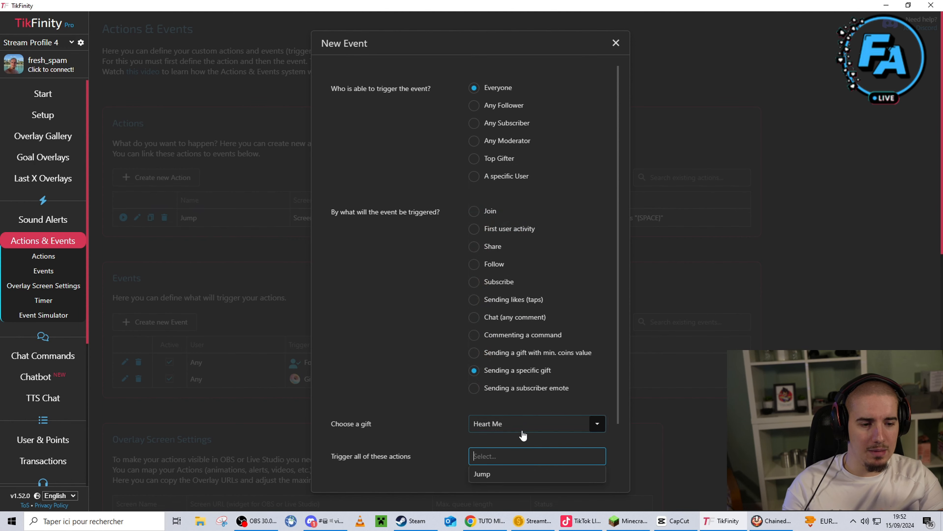
{"action": "left_click", "coordinate": [482, 474]}
{"action": "scroll", "coordinate": [400, 362], "scroll_direction": "down", "scroll_amount": 2}
{"action": "left_click", "coordinate": [414, 465]}
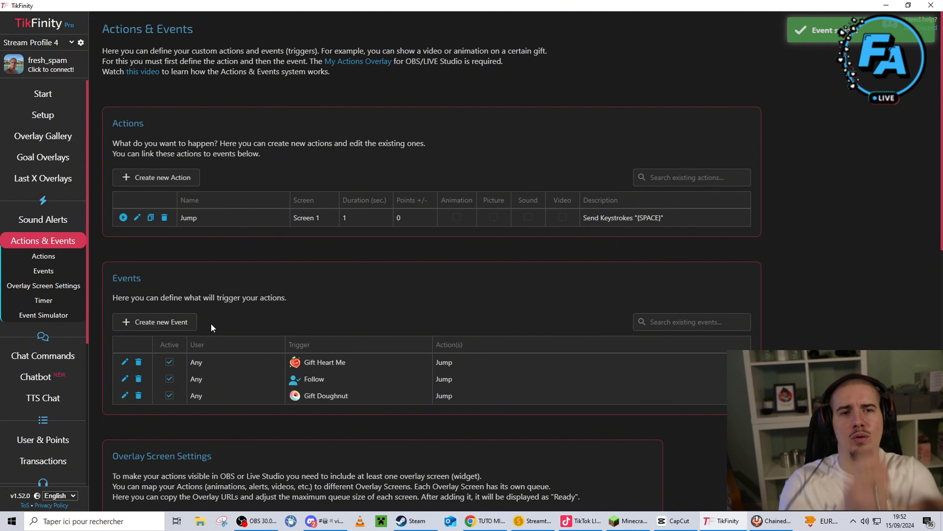
Start a new action and name it Tire
{"action": "left_click", "coordinate": [173, 180]}
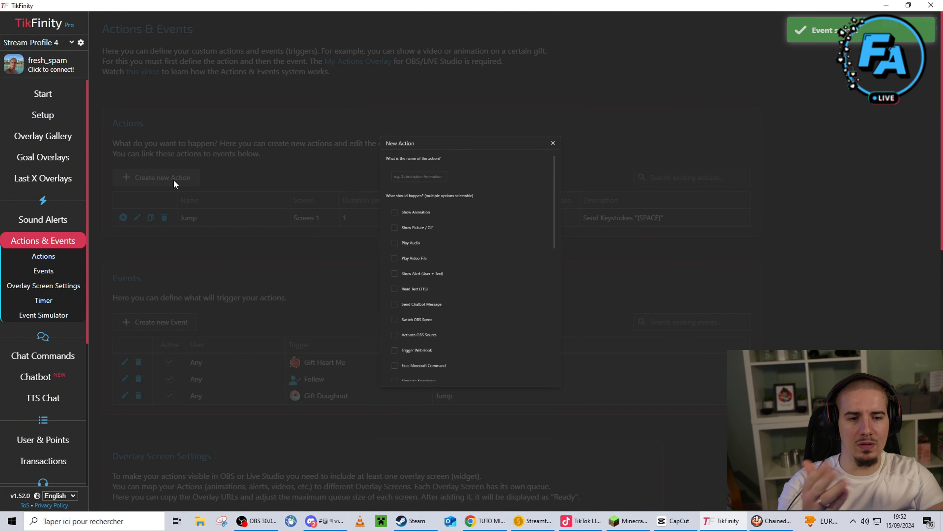
{"action": "scroll", "coordinate": [397, 234], "scroll_direction": "down", "scroll_amount": 3}
{"action": "scroll", "coordinate": [393, 232], "scroll_direction": "up", "scroll_amount": 3}
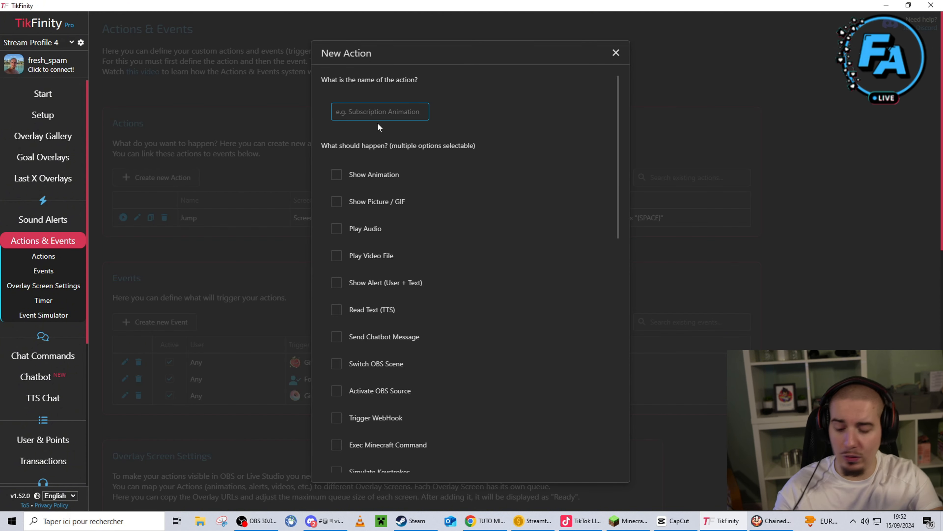
{"action": "type", "text": "Tire"}
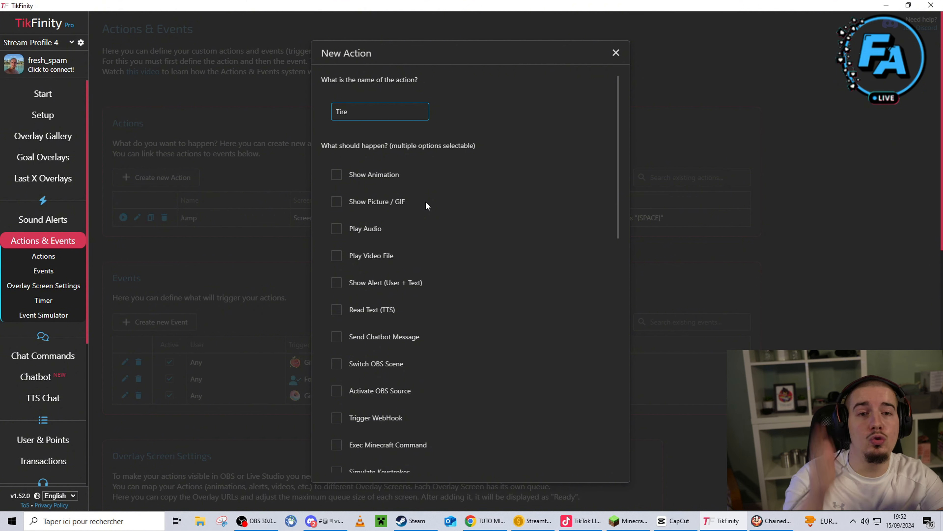
Make the Tire action simulate a left mouse click and save the keystroke configuration
{"action": "scroll", "coordinate": [426, 204], "scroll_direction": "down", "scroll_amount": 3}
{"action": "scroll", "coordinate": [426, 203], "scroll_direction": "up", "scroll_amount": 3}
{"action": "scroll", "coordinate": [425, 204], "scroll_direction": "down", "scroll_amount": 3}
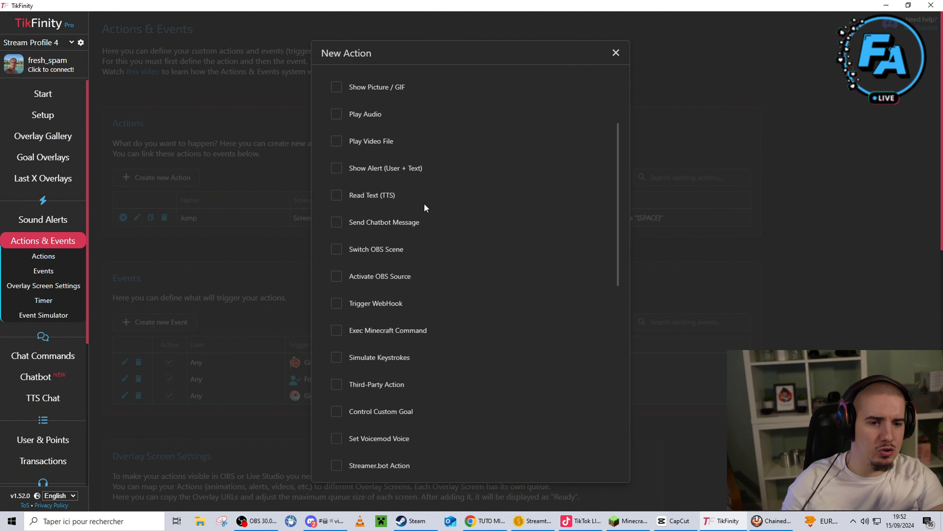
{"action": "left_click", "coordinate": [383, 359]}
{"action": "scroll", "coordinate": [467, 327], "scroll_direction": "down", "scroll_amount": 3}
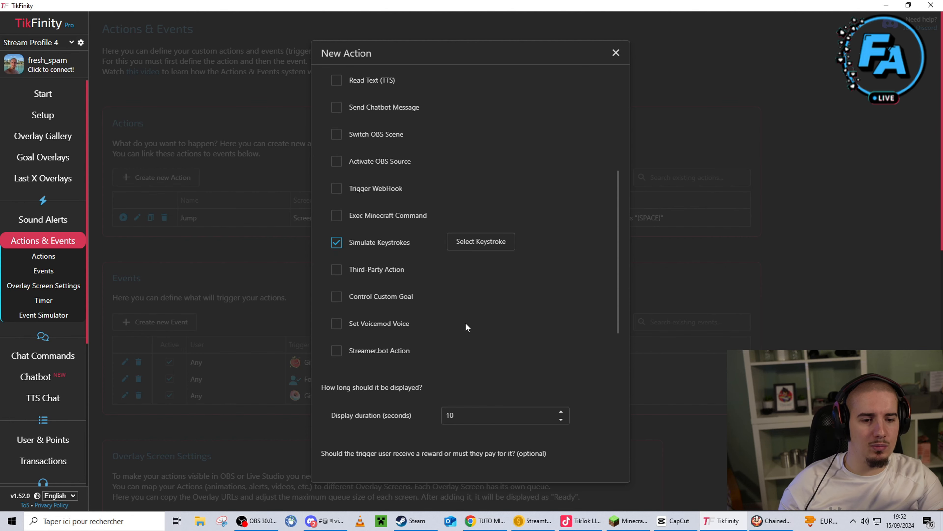
{"action": "left_click", "coordinate": [492, 247]}
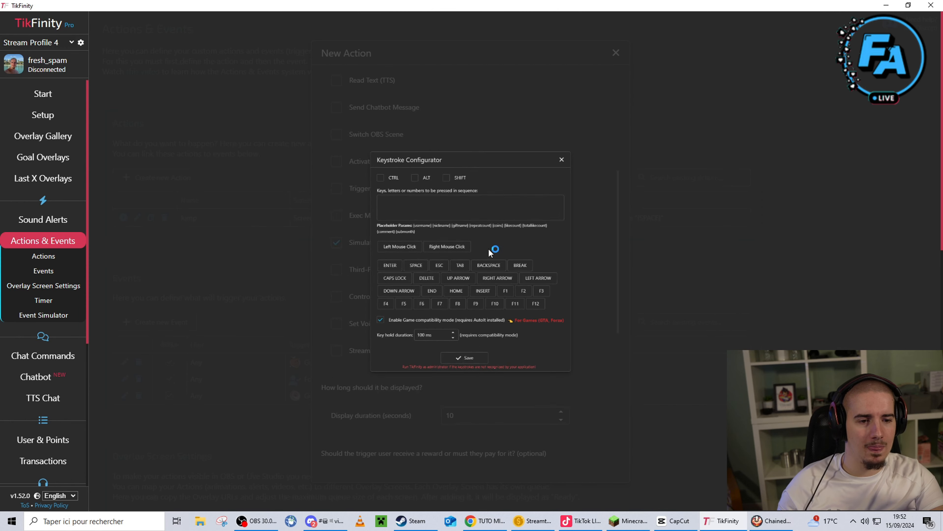
{"action": "left_click", "coordinate": [376, 245]}
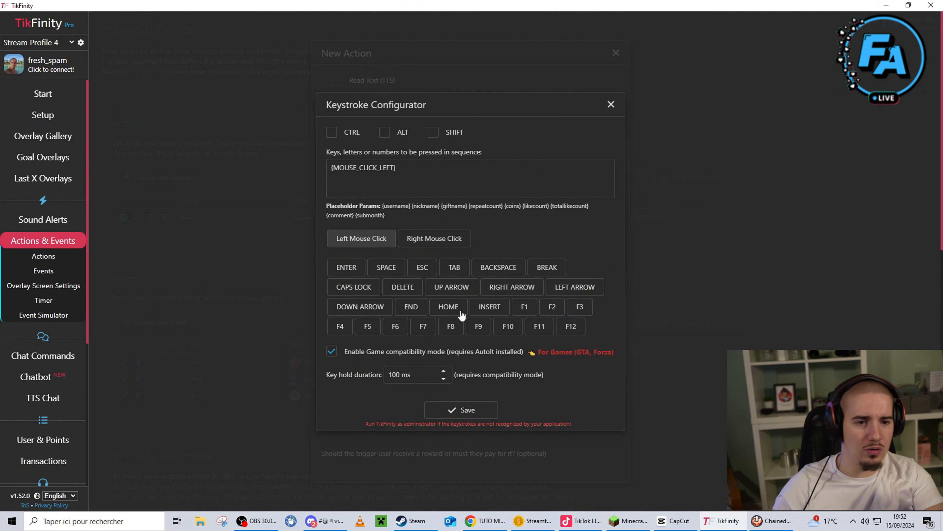
{"action": "left_click", "coordinate": [468, 408]}
Give the Tire action a 1-second display duration with gift-combo repeating enabled, and save it
{"action": "scroll", "coordinate": [440, 314], "scroll_direction": "down", "scroll_amount": 5}
{"action": "left_click", "coordinate": [477, 188]}
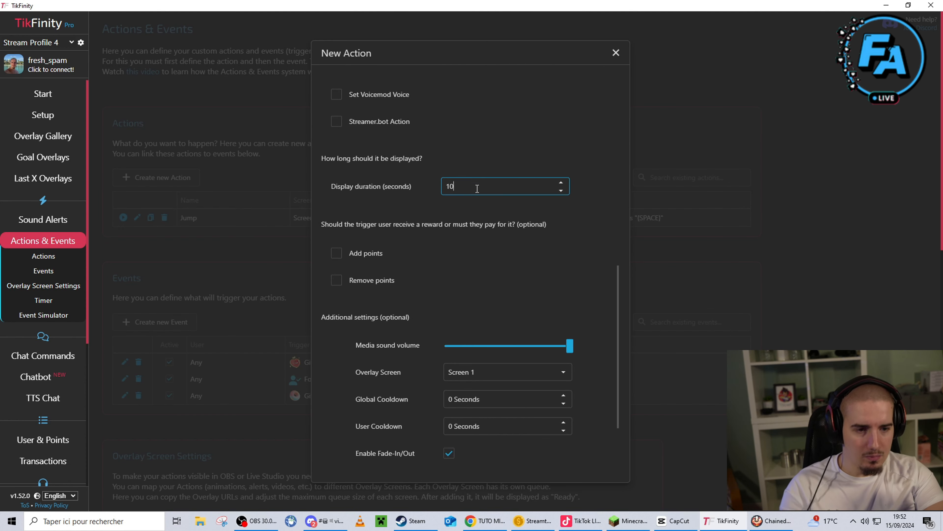
{"action": "scroll", "coordinate": [468, 327], "scroll_direction": "down", "scroll_amount": 3}
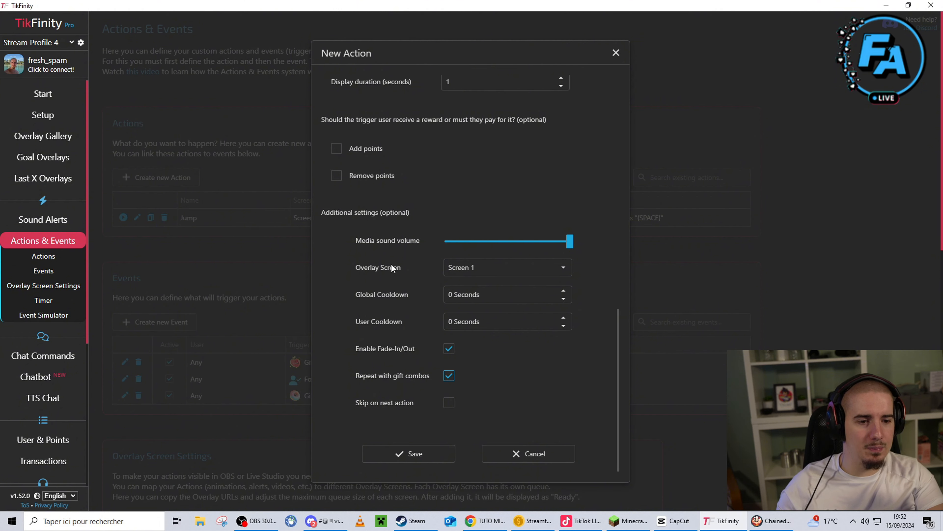
{"action": "scroll", "coordinate": [429, 287], "scroll_direction": "up", "scroll_amount": 15}
{"action": "scroll", "coordinate": [432, 288], "scroll_direction": "down", "scroll_amount": 9}
{"action": "scroll", "coordinate": [431, 334], "scroll_direction": "up", "scroll_amount": 10}
{"action": "scroll", "coordinate": [408, 456], "scroll_direction": "down", "scroll_amount": 15}
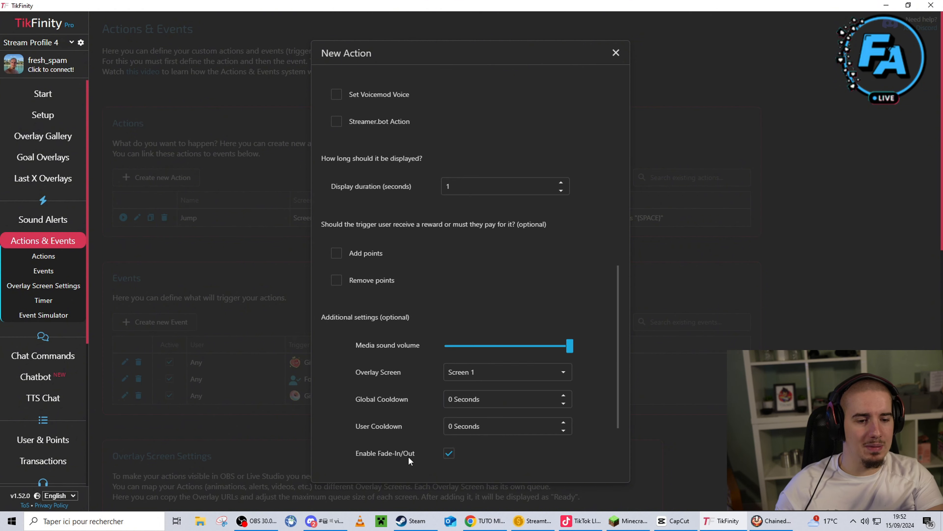
{"action": "left_click", "coordinate": [412, 509]}
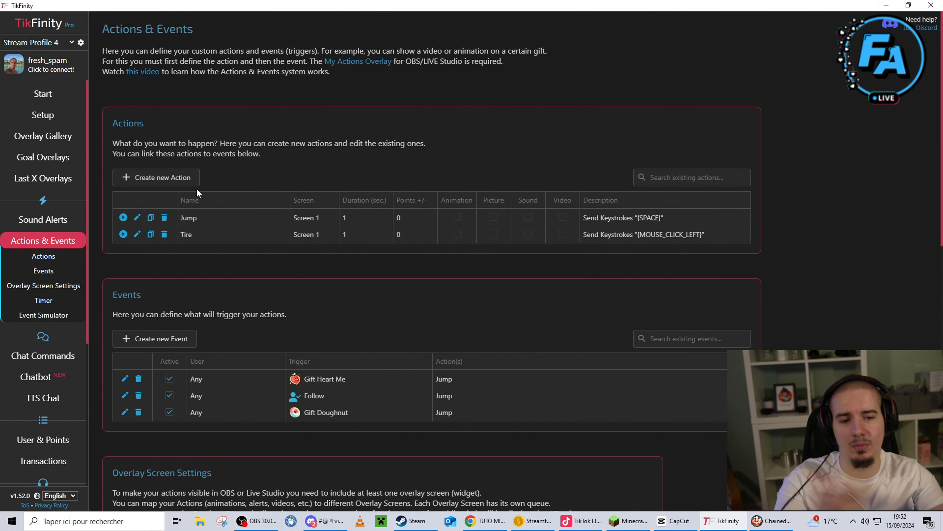
Create and save an event that triggers the Tire action when anyone sends the Rose gift
{"action": "left_click", "coordinate": [177, 336]}
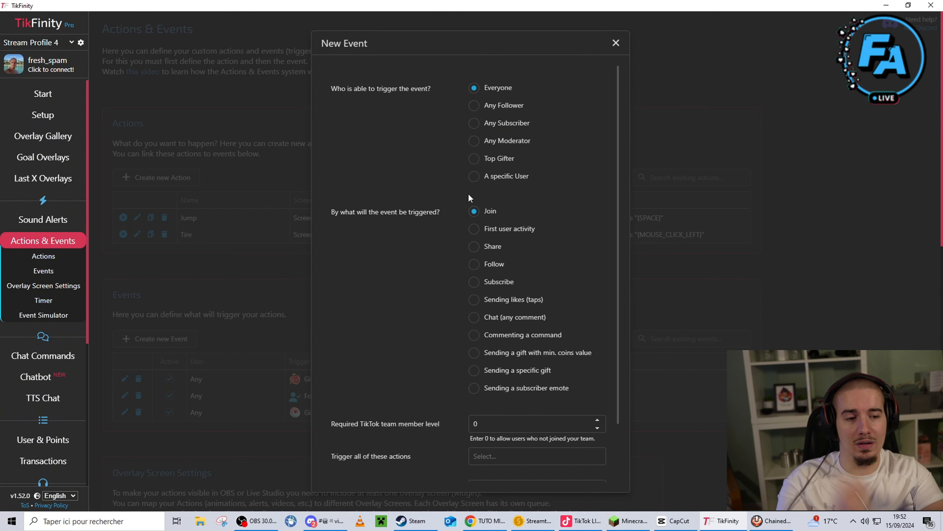
{"action": "left_click", "coordinate": [516, 370]}
{"action": "left_click", "coordinate": [528, 424]}
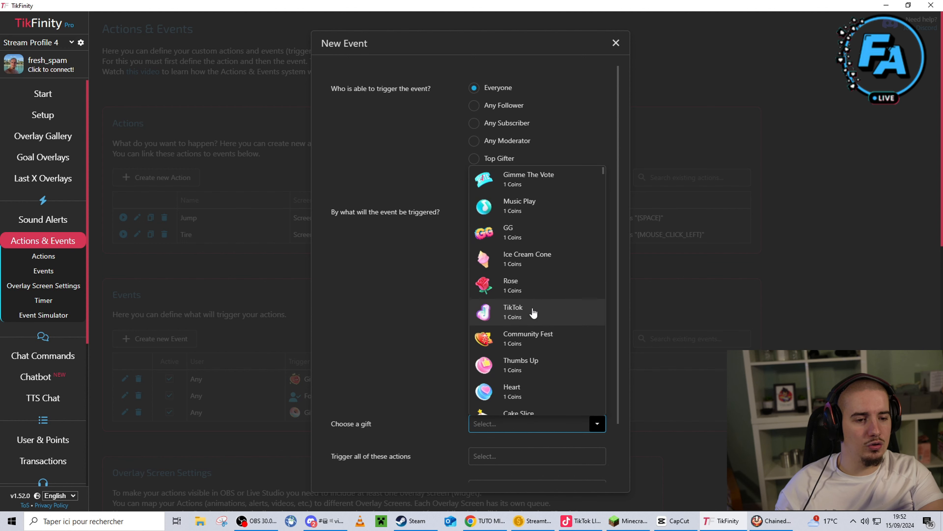
{"action": "left_click", "coordinate": [529, 292]}
{"action": "scroll", "coordinate": [524, 355], "scroll_direction": "down", "scroll_amount": 2}
{"action": "left_click", "coordinate": [520, 390]}
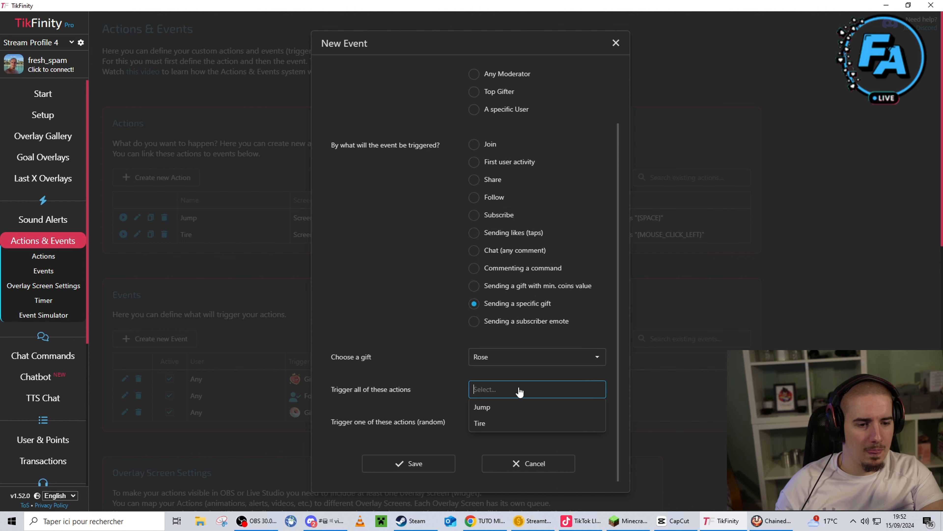
{"action": "left_click", "coordinate": [488, 423]}
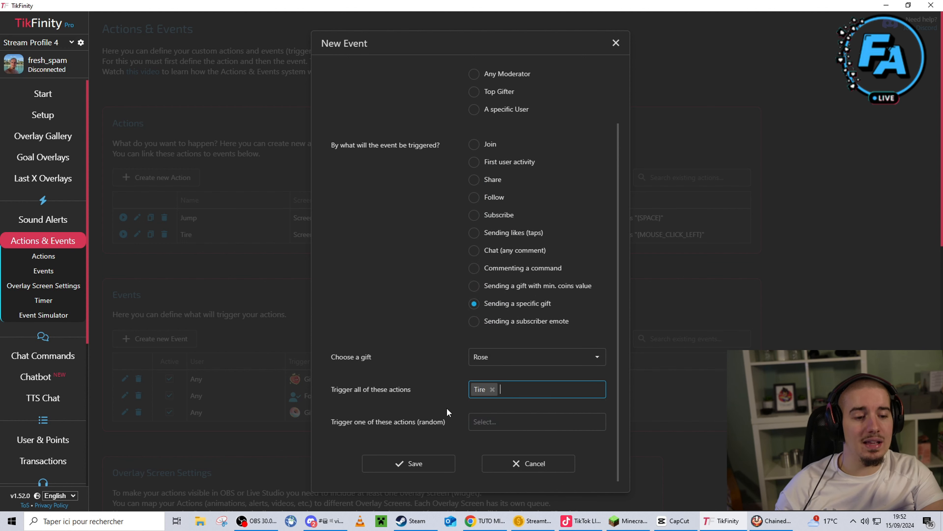
{"action": "left_click", "coordinate": [432, 462]}
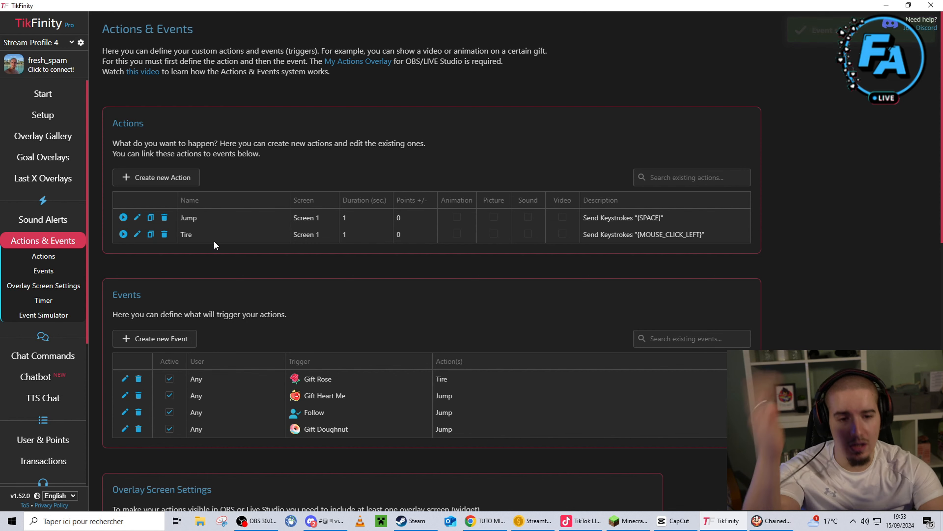
Start another new action and name it Dance fortnite
{"action": "left_click", "coordinate": [166, 178]}
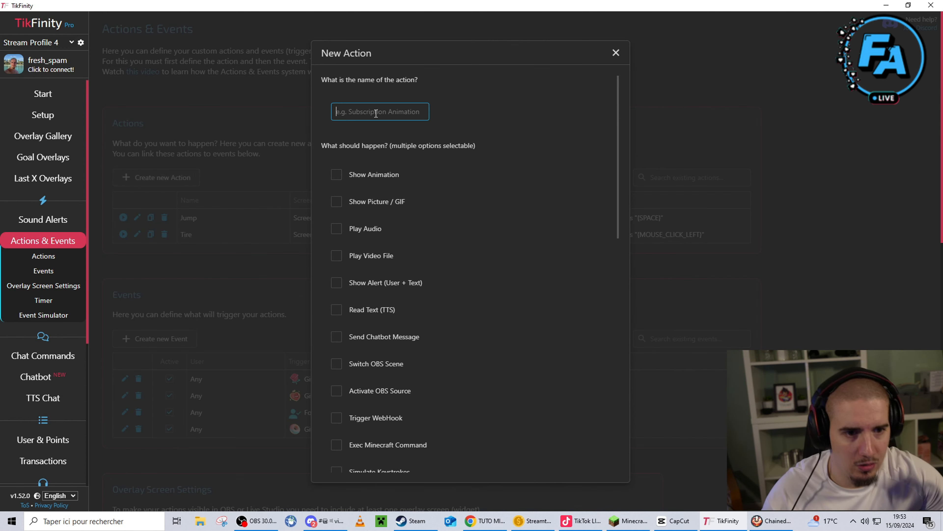
{"action": "type", "text": "Da"}
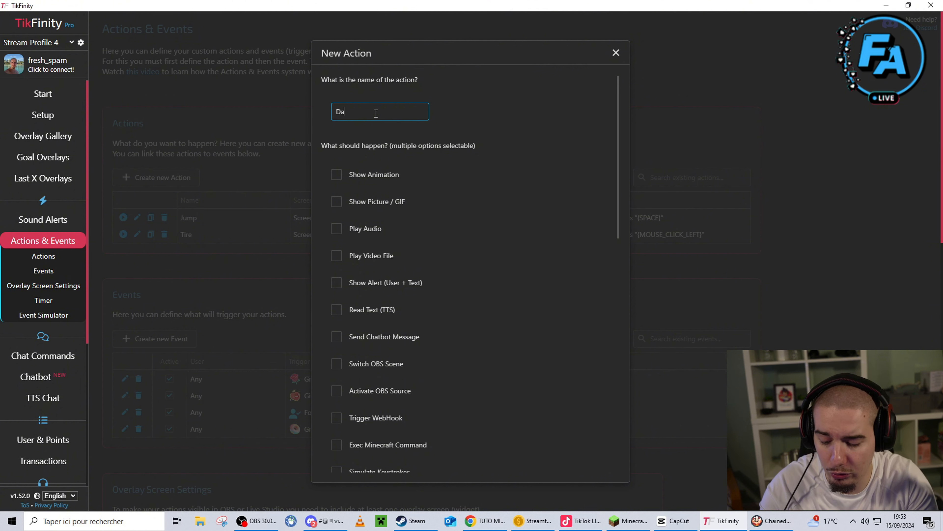
{"action": "type", "text": "nce fortnite"}
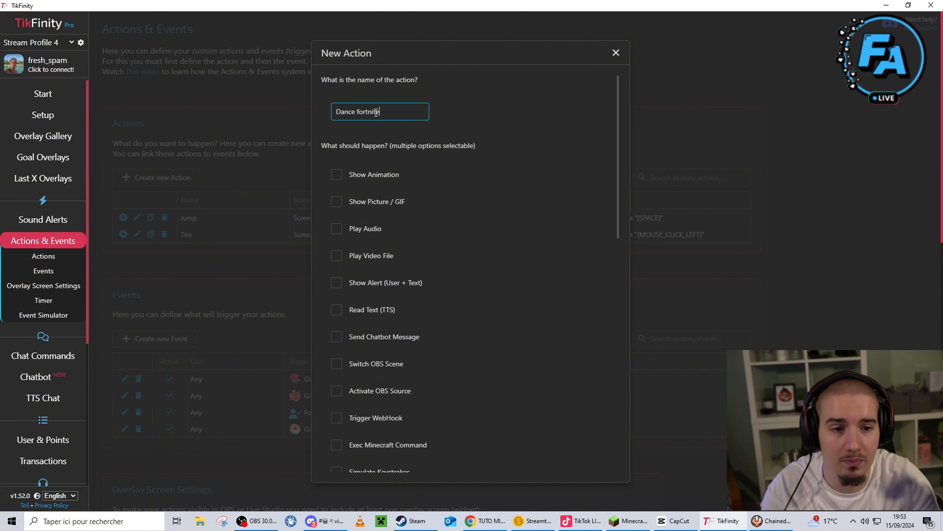
Enable keystroke simulation for the Dance fortnite action and open its keystroke configuration
{"action": "scroll", "coordinate": [402, 171], "scroll_direction": "down", "scroll_amount": 3}
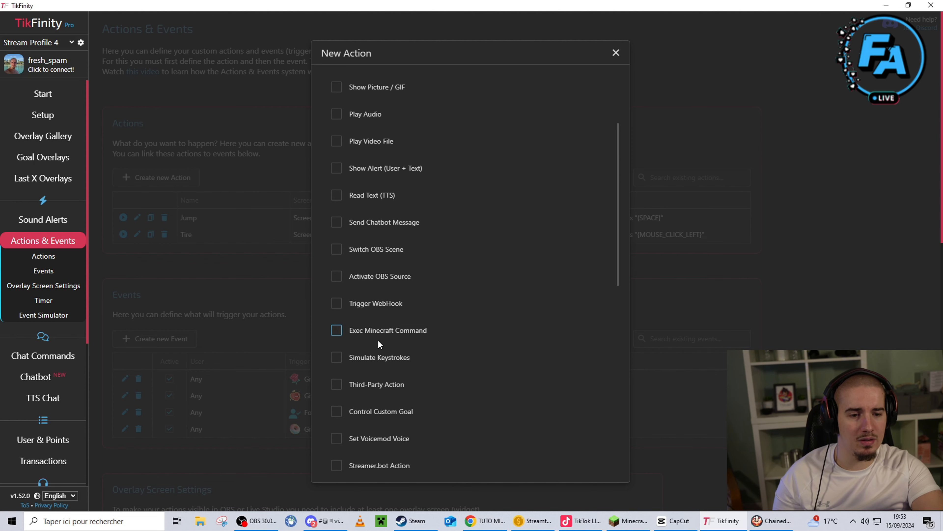
{"action": "left_click", "coordinate": [336, 357]}
{"action": "left_click", "coordinate": [481, 356]}
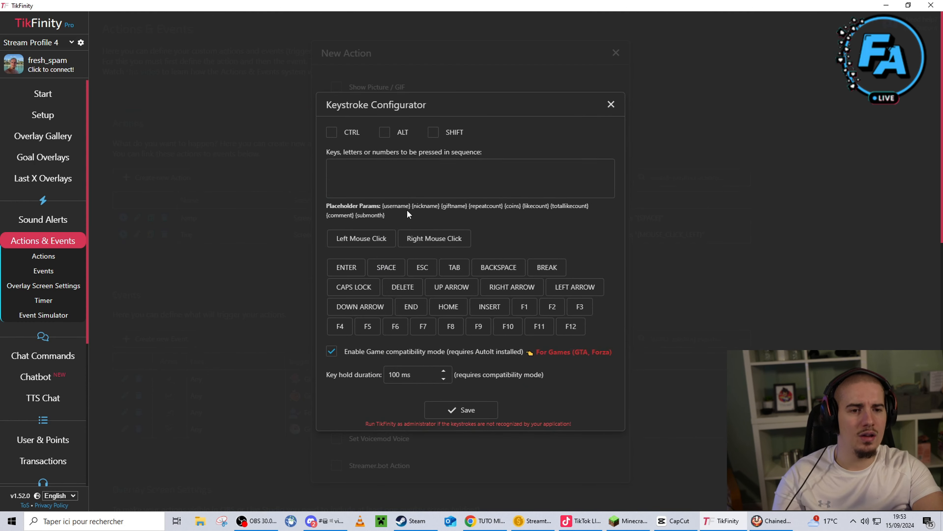
{"action": "left_click", "coordinate": [404, 180]}
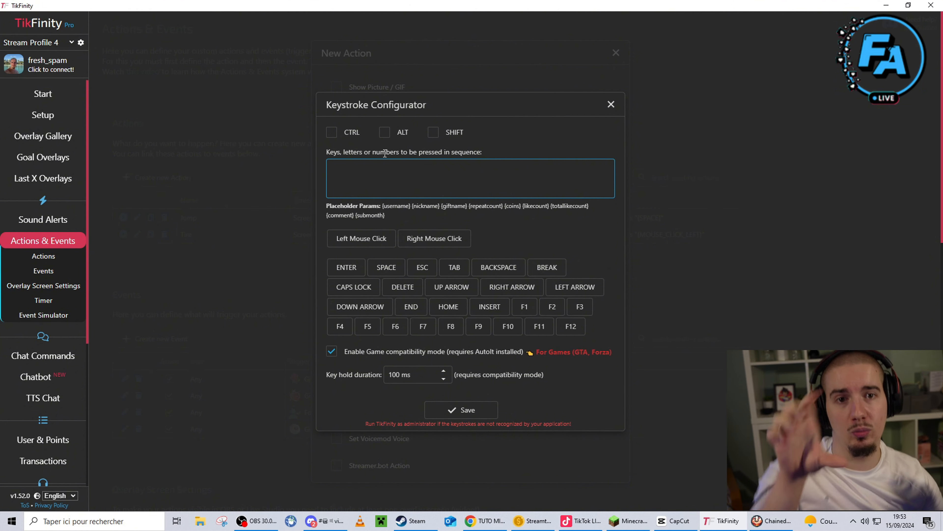
{"action": "left_click", "coordinate": [403, 135]}
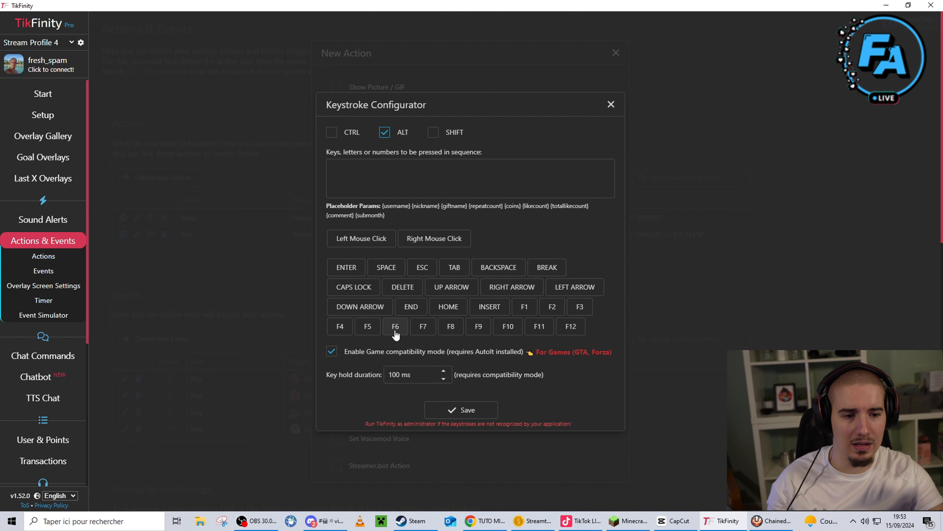
{"action": "left_click", "coordinate": [342, 329]}
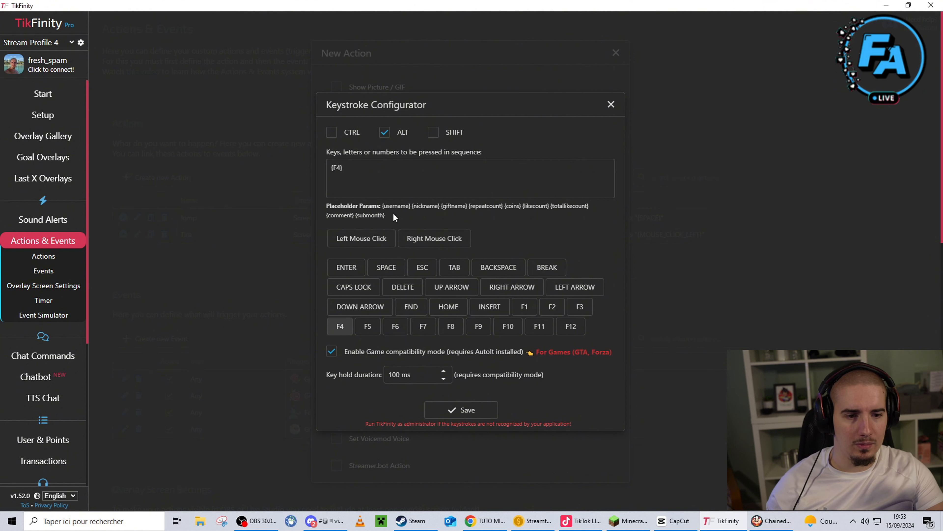
{"action": "left_click", "coordinate": [385, 132]}
{"action": "left_click", "coordinate": [359, 175]}
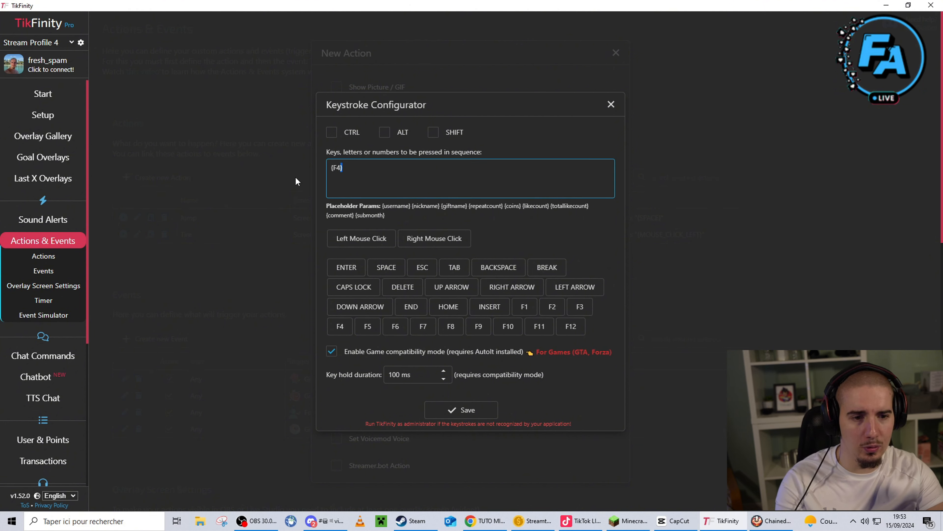
{"action": "key", "text": "BackSpace"}
{"action": "key", "text": "BackSpace"}
{"action": "key", "text": "BackSpace"}
{"action": "key", "text": "BackSpace"}
Assign the b key and a 1-second display duration to the Dance fortnite action, and save it
{"action": "type", "text": "a"}
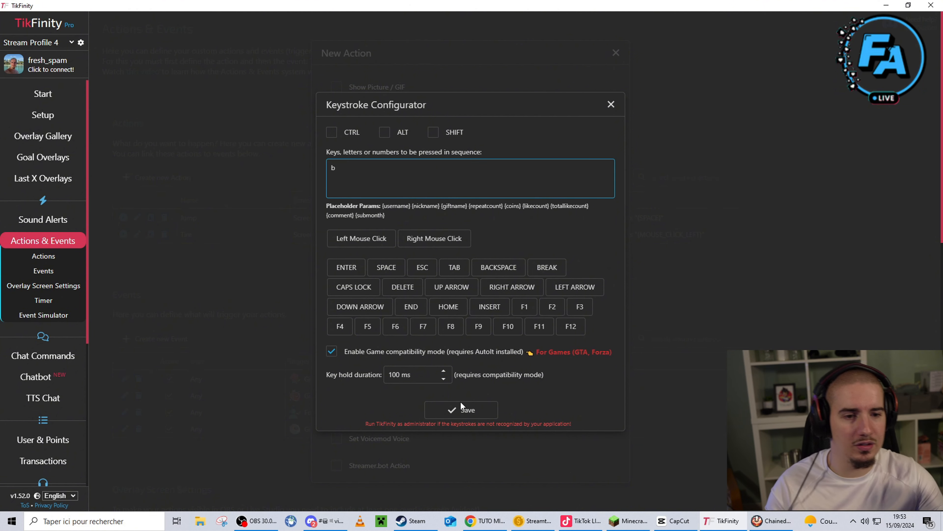
{"action": "left_click", "coordinate": [469, 410]}
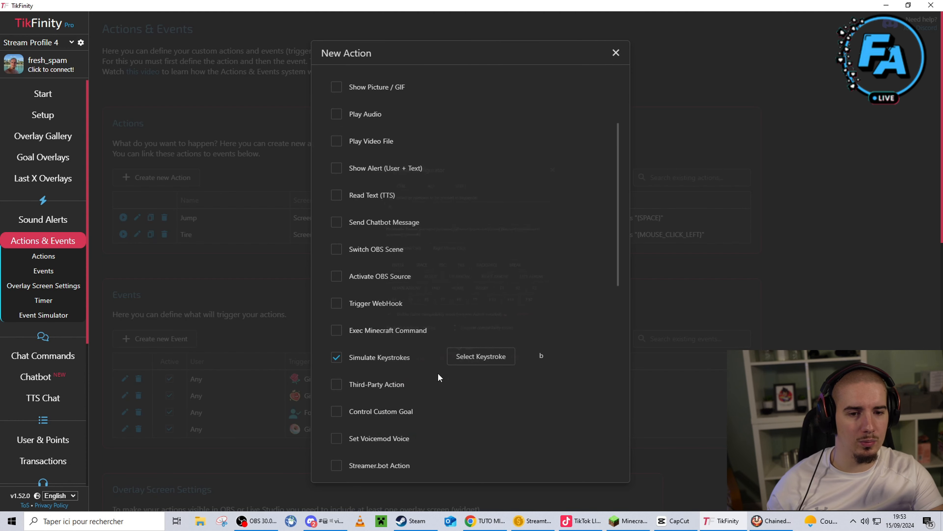
{"action": "scroll", "coordinate": [488, 208], "scroll_direction": "down", "scroll_amount": 10}
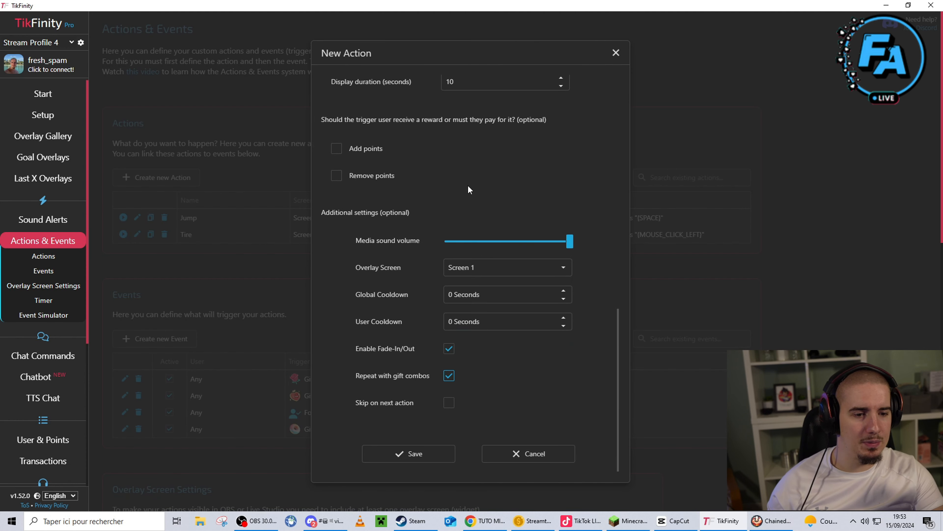
{"action": "left_click", "coordinate": [466, 88]}
{"action": "key", "text": "BackSpace"}
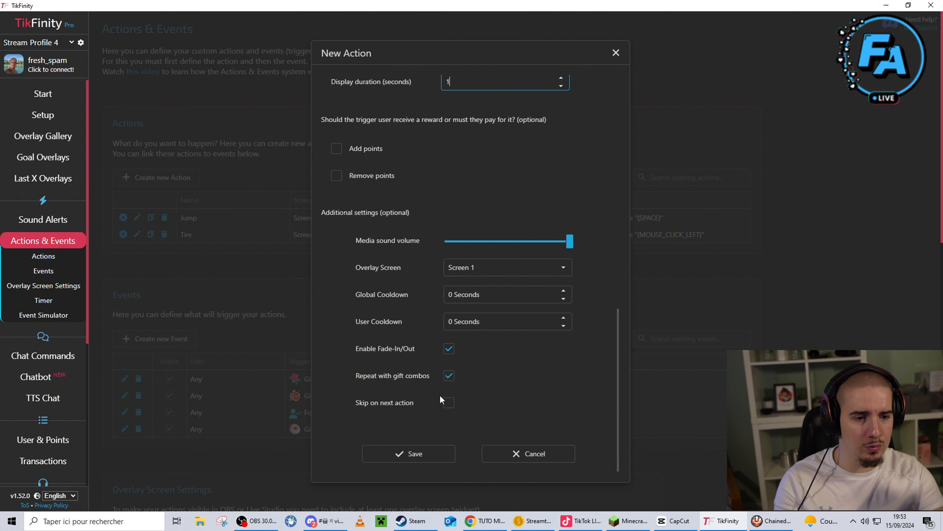
{"action": "left_click", "coordinate": [418, 454]}
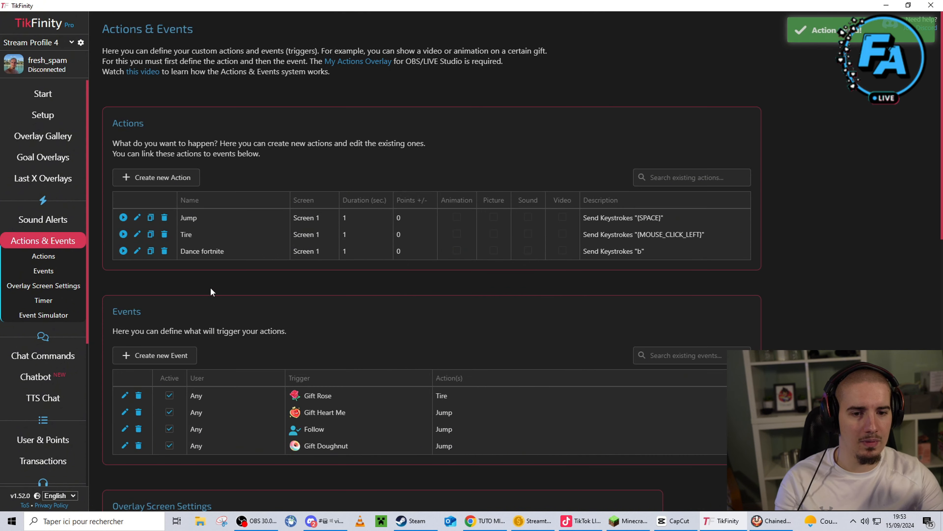
Create and save an event that triggers the Dance fortnite action when anyone sends the Cap gift
{"action": "left_click", "coordinate": [172, 356]}
{"action": "left_click", "coordinate": [494, 371]}
{"action": "left_click", "coordinate": [516, 424]}
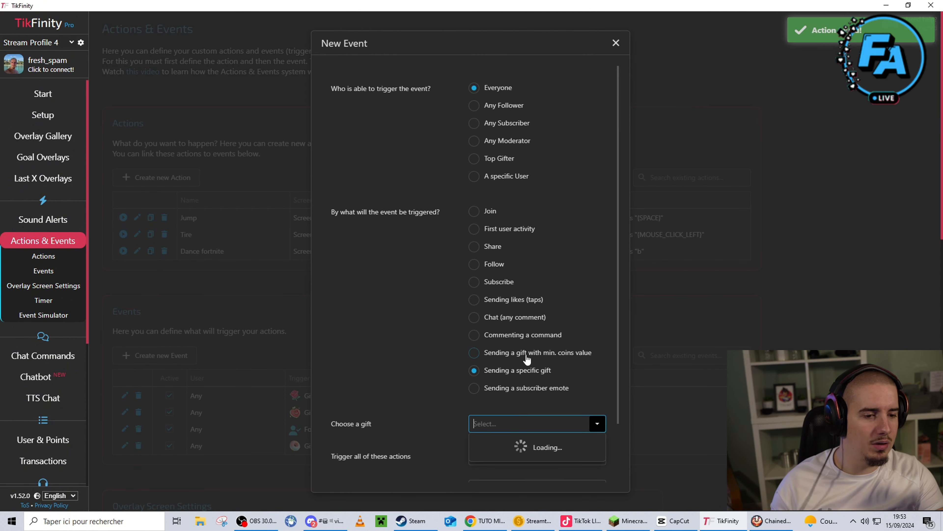
{"action": "scroll", "coordinate": [543, 289], "scroll_direction": "down", "scroll_amount": 6}
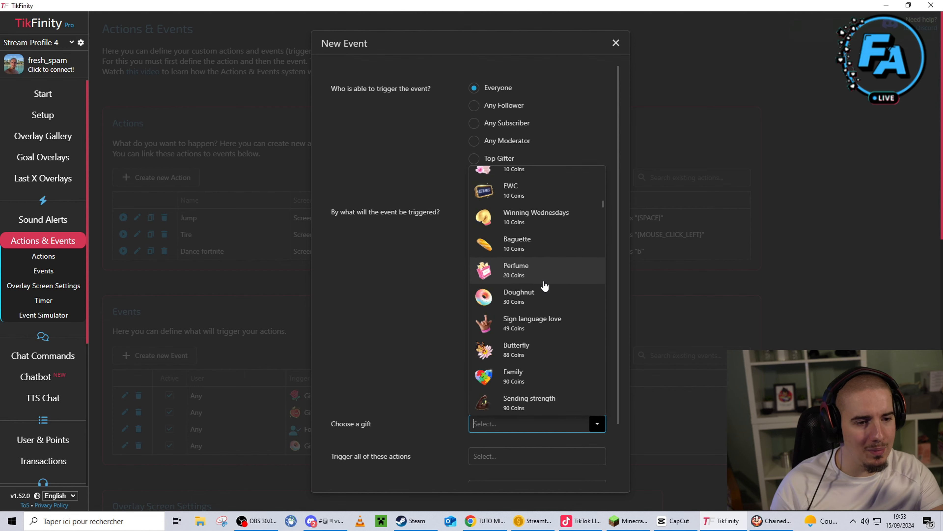
{"action": "scroll", "coordinate": [543, 286], "scroll_direction": "down", "scroll_amount": 8}
{"action": "scroll", "coordinate": [543, 284], "scroll_direction": "up", "scroll_amount": 3}
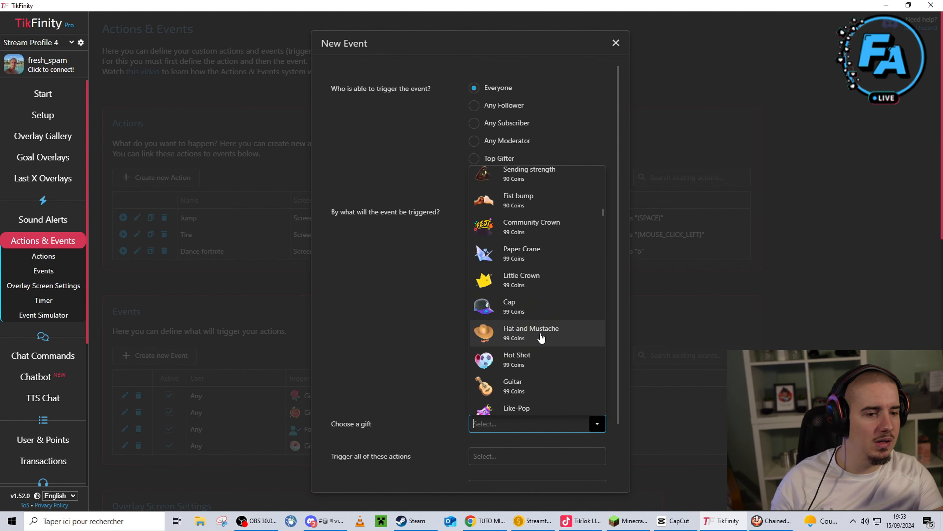
{"action": "left_click", "coordinate": [528, 307]}
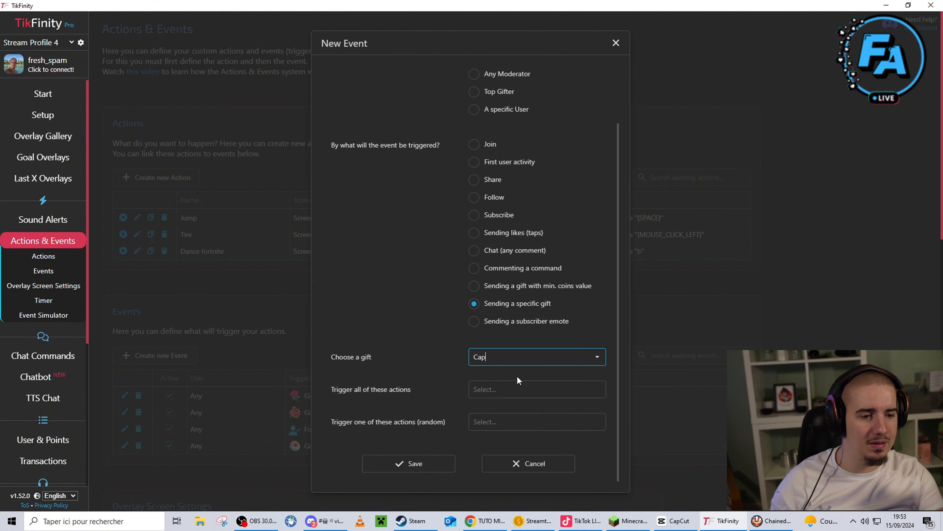
{"action": "left_click", "coordinate": [515, 388]}
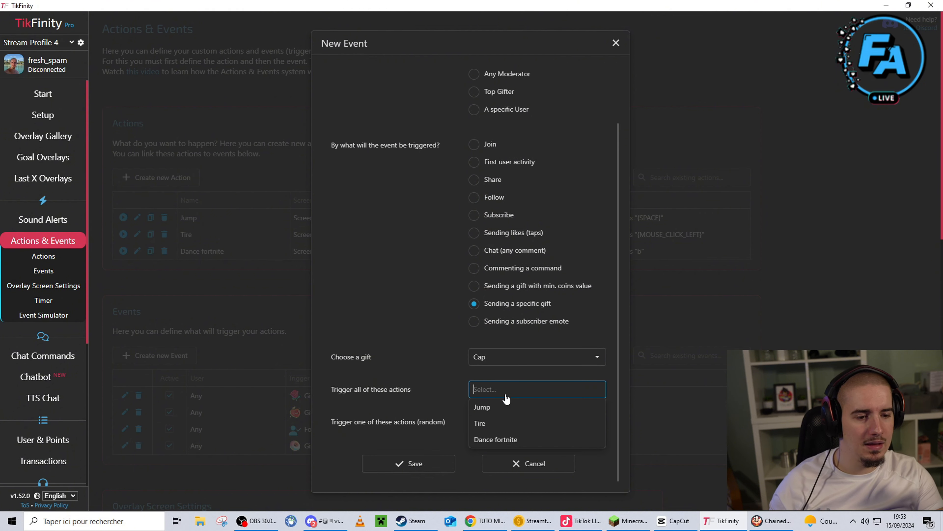
{"action": "left_click", "coordinate": [502, 438]}
{"action": "left_click", "coordinate": [405, 463]}
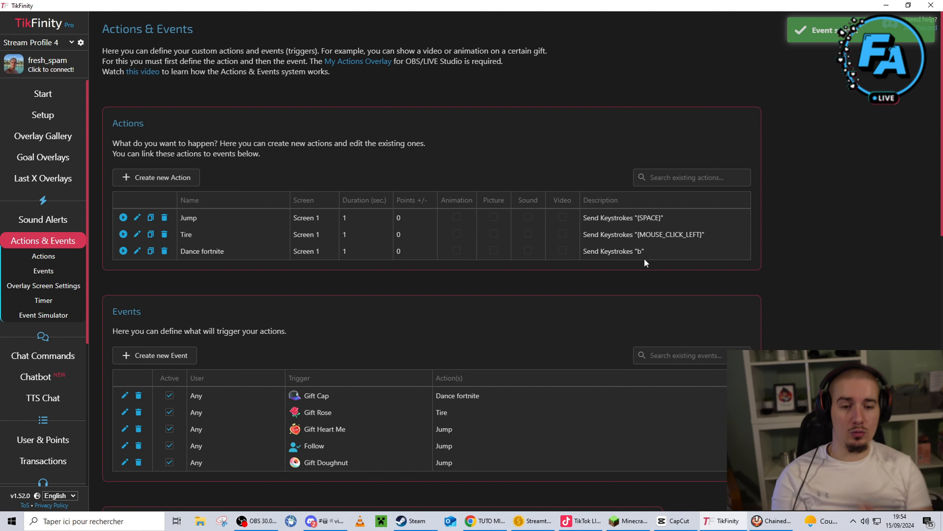
{"action": "scroll", "coordinate": [410, 378], "scroll_direction": "down", "scroll_amount": 1}
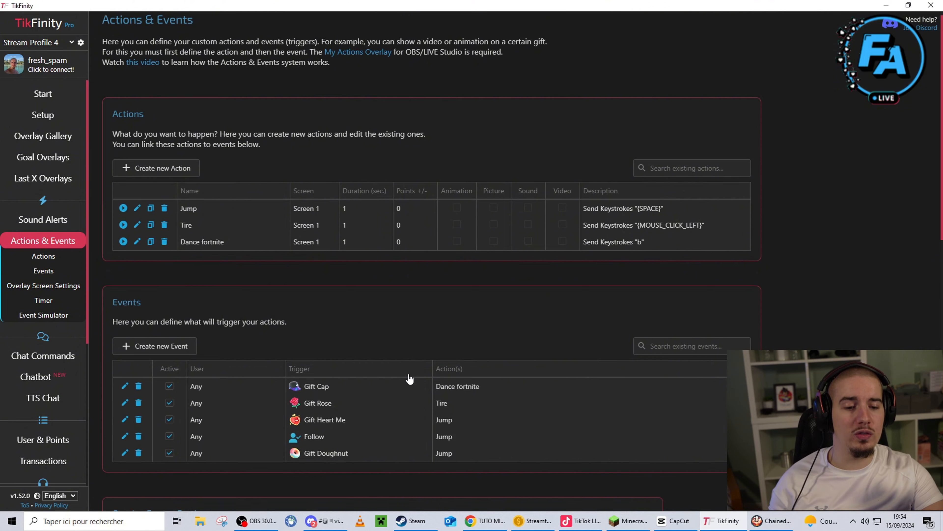
{"action": "scroll", "coordinate": [410, 379], "scroll_direction": "down", "scroll_amount": 3}
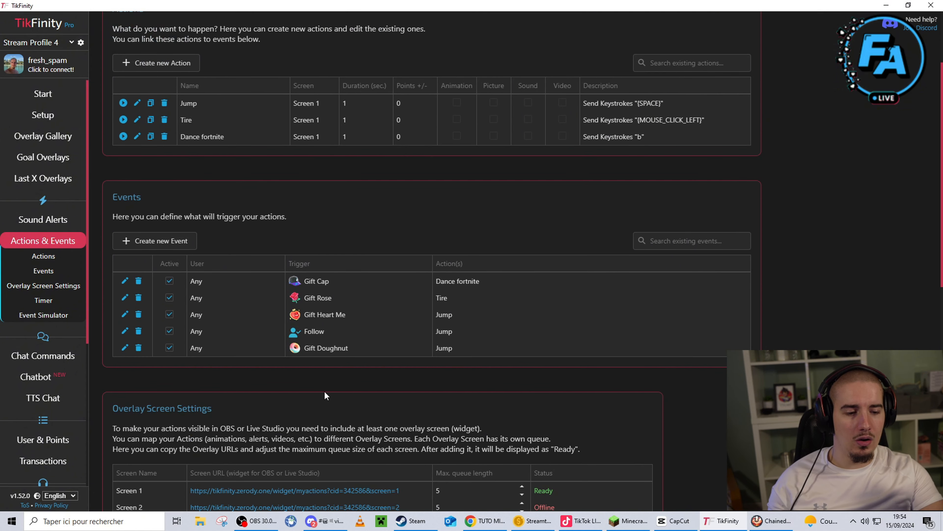
{"action": "scroll", "coordinate": [325, 395], "scroll_direction": "up", "scroll_amount": 3}
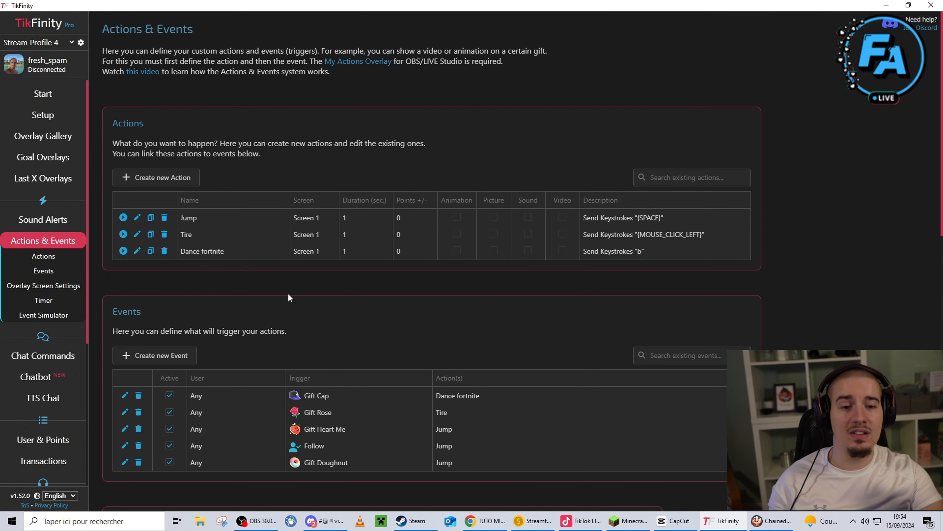
Create a new sound alert with Follow as its trigger
{"action": "left_click", "coordinate": [65, 220]}
{"action": "left_click", "coordinate": [173, 126]}
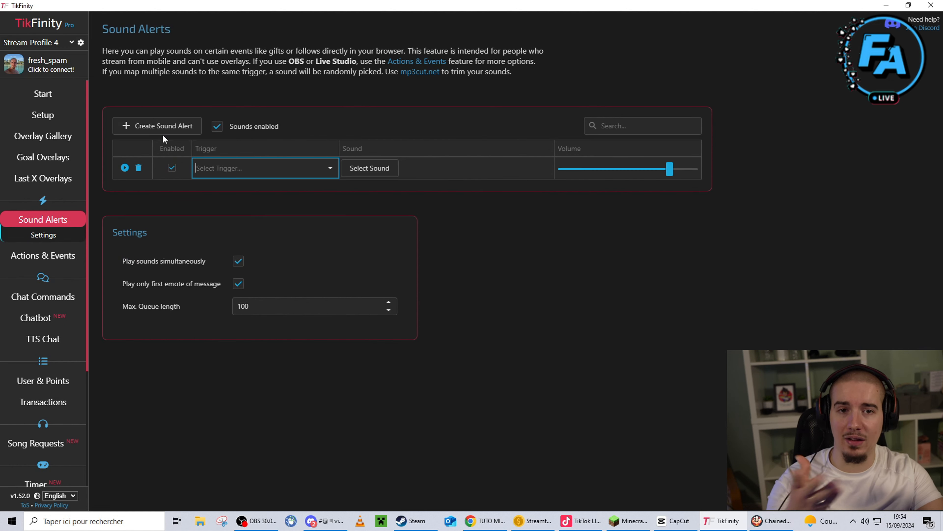
{"action": "left_click", "coordinate": [315, 173]}
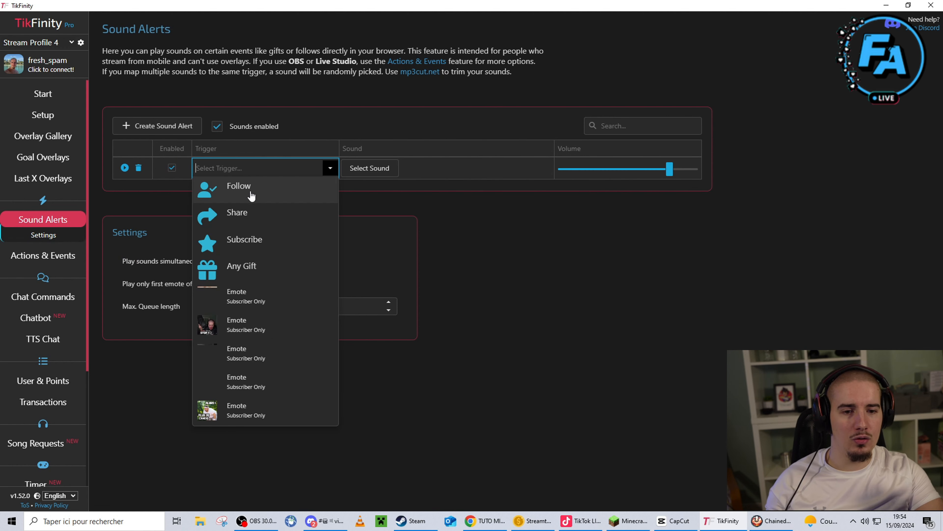
{"action": "left_click", "coordinate": [241, 189]}
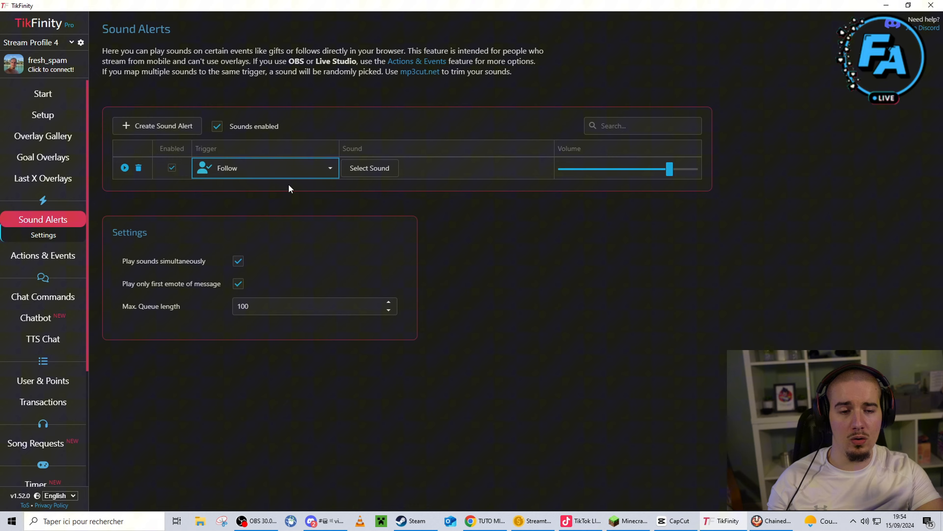
Search the sound library for "follow" to find a sound for the Follow alert
{"action": "left_click", "coordinate": [366, 171]}
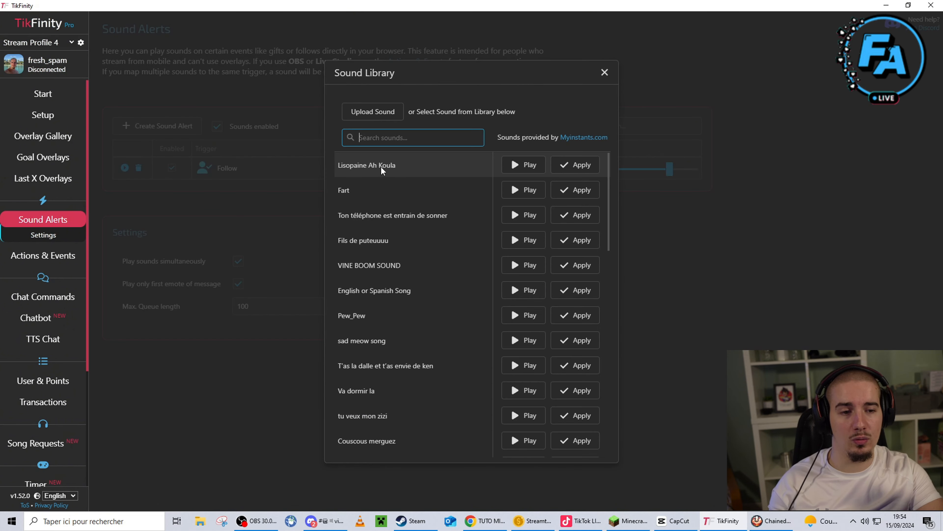
{"action": "left_click", "coordinate": [400, 137]}
{"action": "type", "text": "flo"}
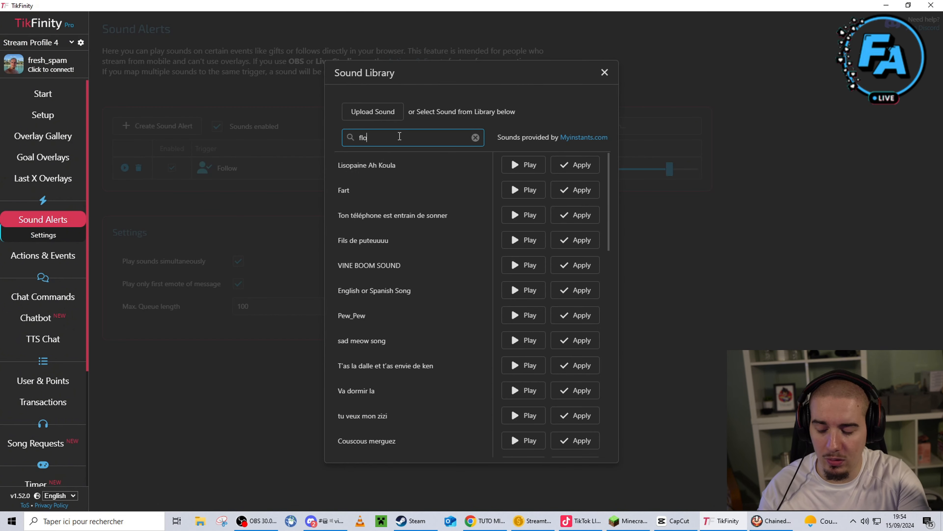
{"action": "type", "text": "w"}
{"action": "key", "text": "BackSpace"}
{"action": "type", "text": "o"}
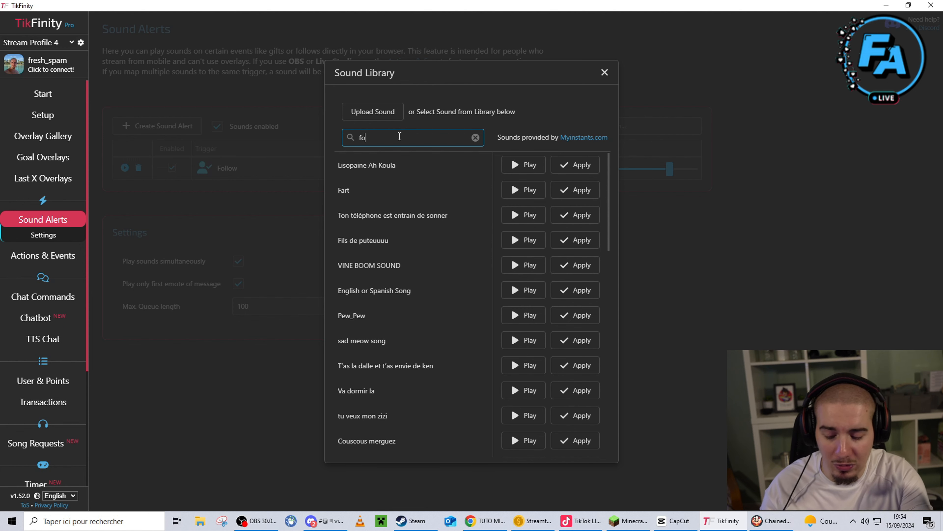
{"action": "type", "text": "lo"}
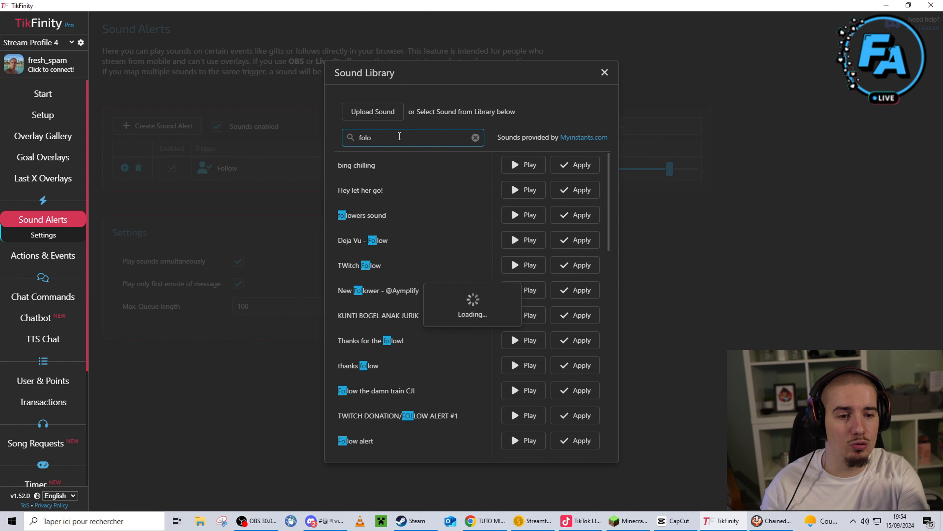
{"action": "key", "text": "BackSpace"}
{"action": "type", "text": "low"}
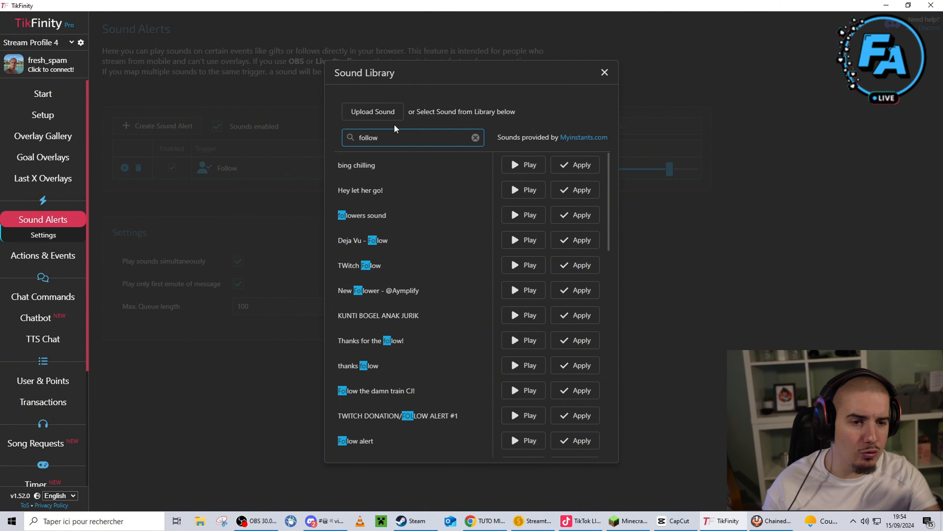
Preview and apply the "followers sound" to the Follow alert, and lower its volume to near the minimum
{"action": "left_click", "coordinate": [536, 221]}
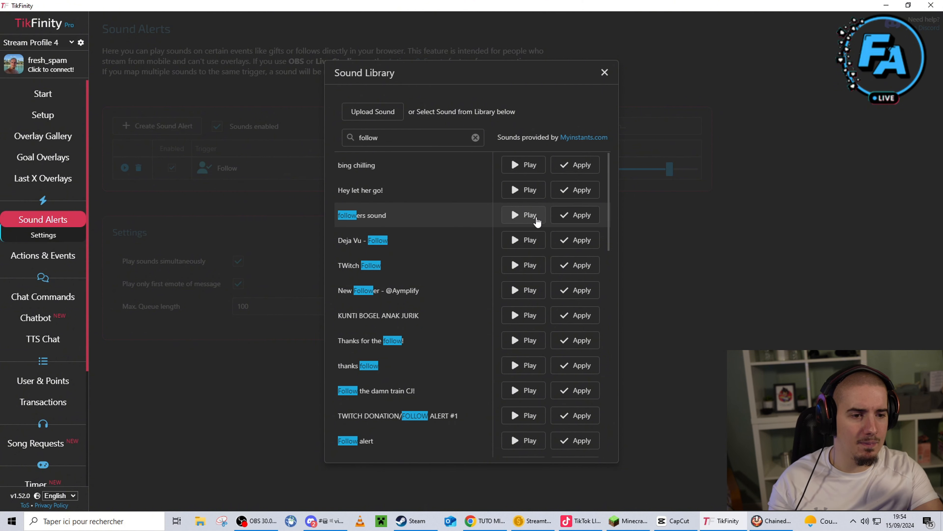
{"action": "left_click", "coordinate": [578, 223]}
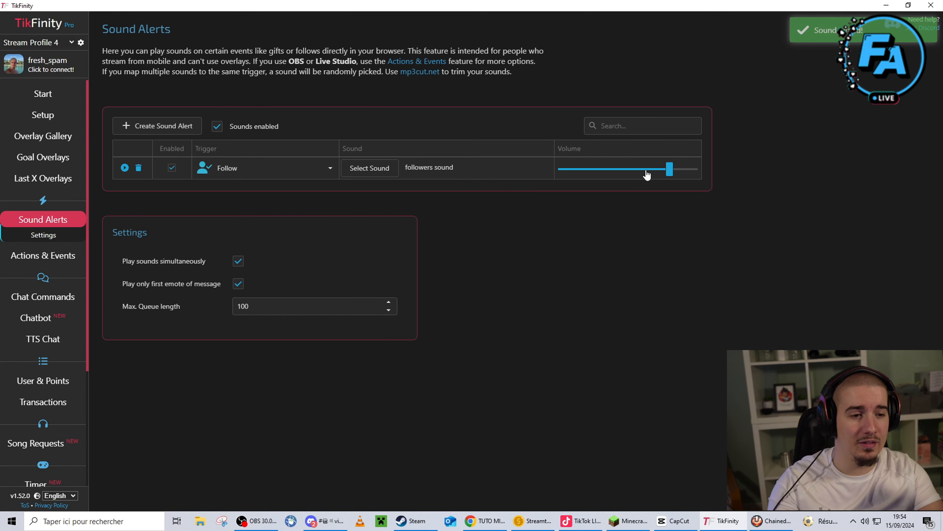
{"action": "left_click_drag", "start_coordinate": [647, 175], "coordinate": [579, 183]}
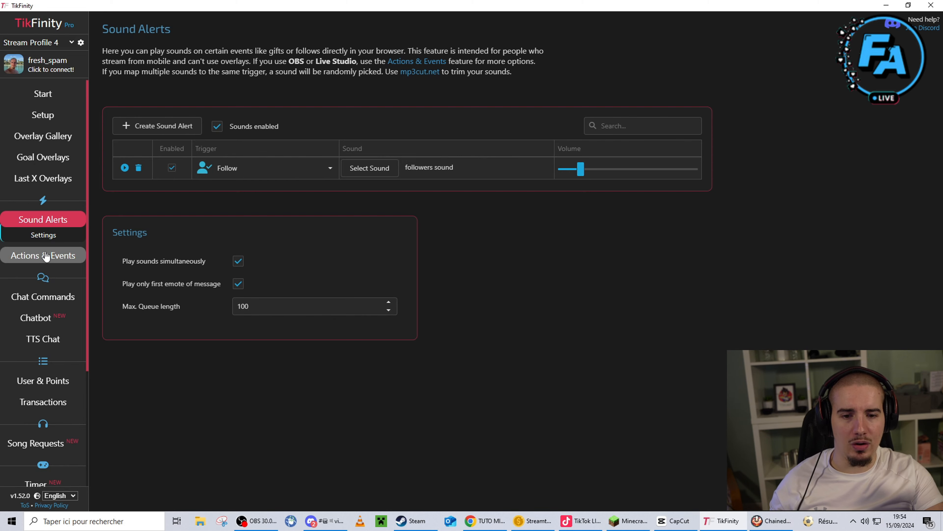
Copy the Screen 1 overlay URL from the Actions & Events overlay screen settings
{"action": "left_click", "coordinate": [54, 255]}
{"action": "scroll", "coordinate": [313, 268], "scroll_direction": "down", "scroll_amount": 15}
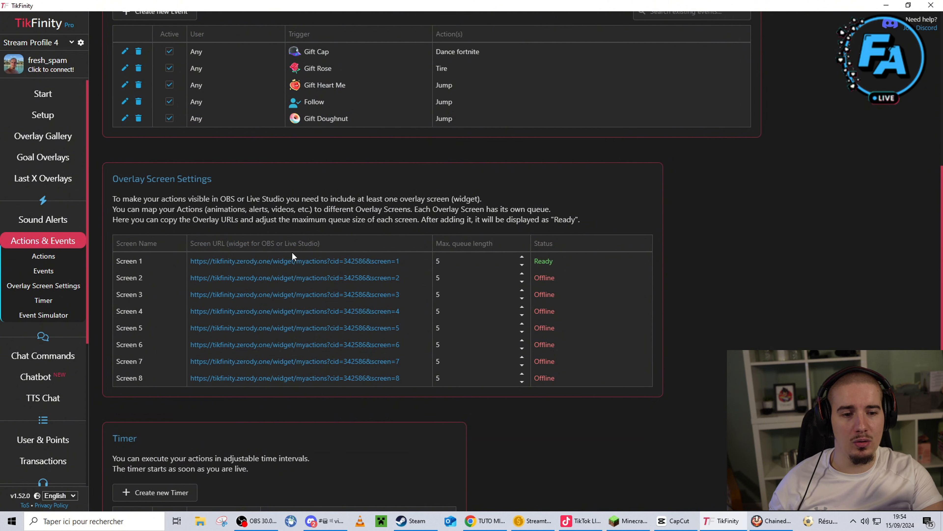
{"action": "left_click", "coordinate": [292, 262]}
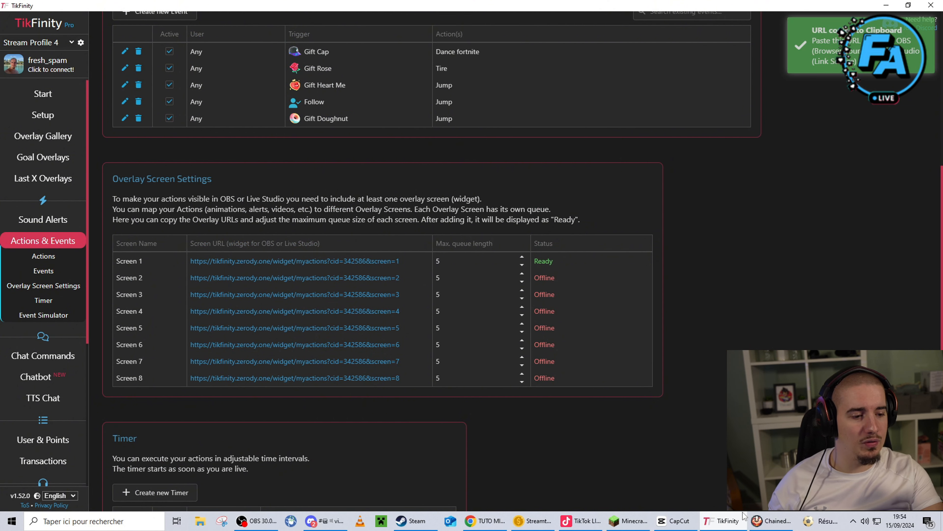
Switch to TikTok LIVE Studio and select the DONUT image source in the scene preview
{"action": "left_click", "coordinate": [580, 521]}
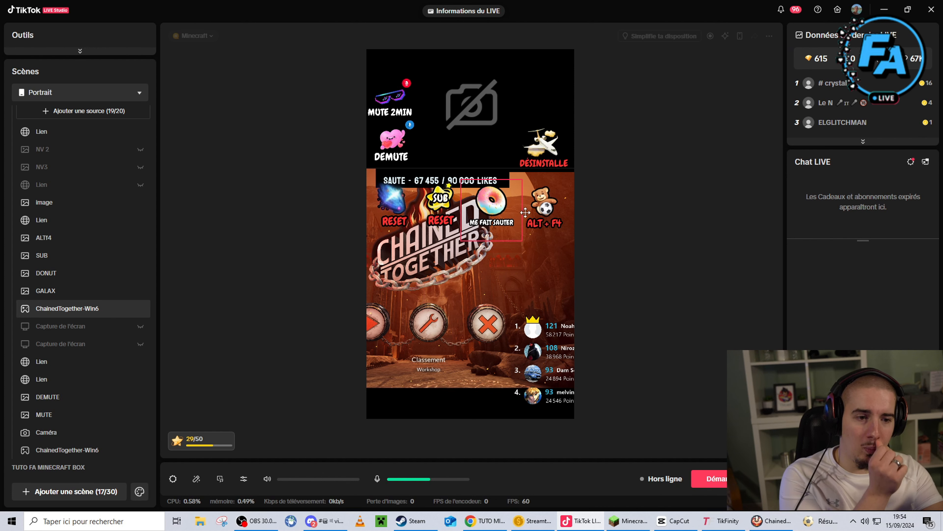
{"action": "left_click", "coordinate": [489, 209]}
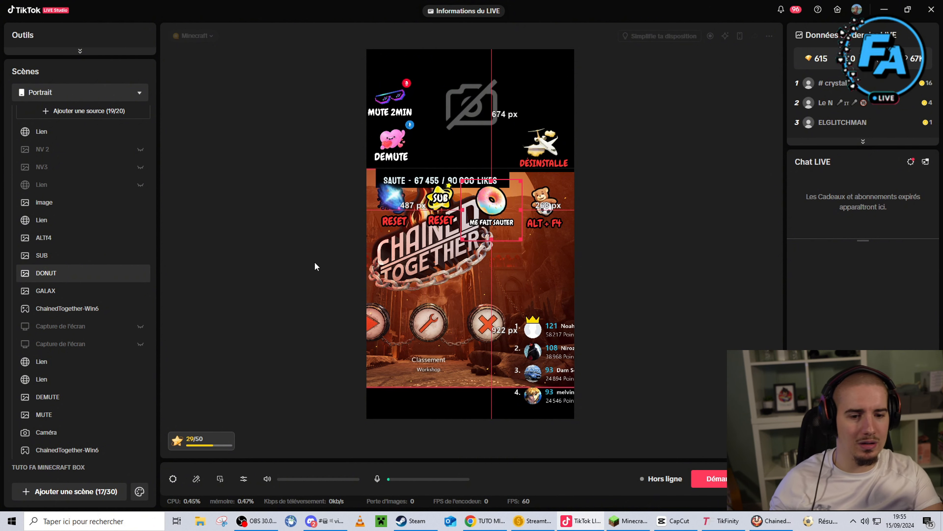
Fill a new link source with the copied Screen 1 overlay URL, and close the dialog without adding the source
{"action": "left_click", "coordinate": [81, 118]}
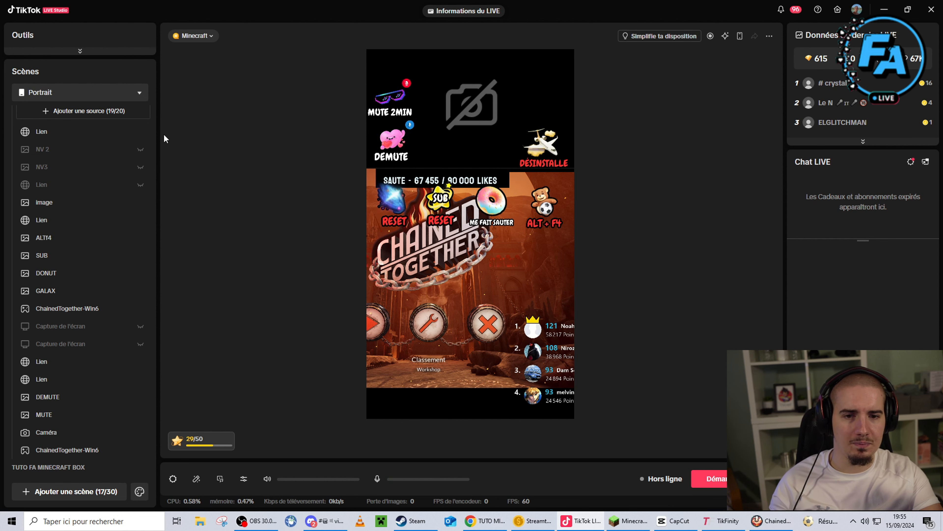
{"action": "left_click", "coordinate": [91, 111]}
{"action": "left_click", "coordinate": [522, 225]}
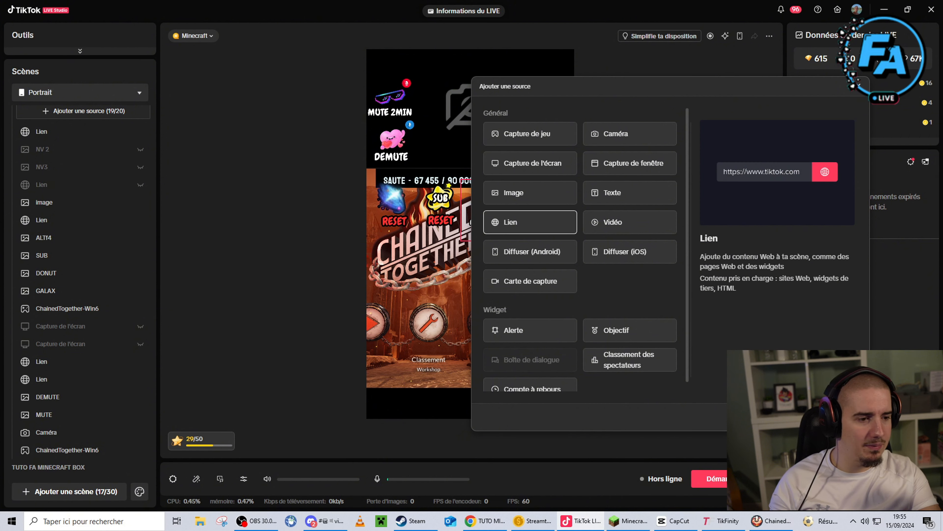
{"action": "left_click", "coordinate": [835, 417]}
{"action": "left_click", "coordinate": [394, 201]}
{"action": "key", "text": "ctrl+v"}
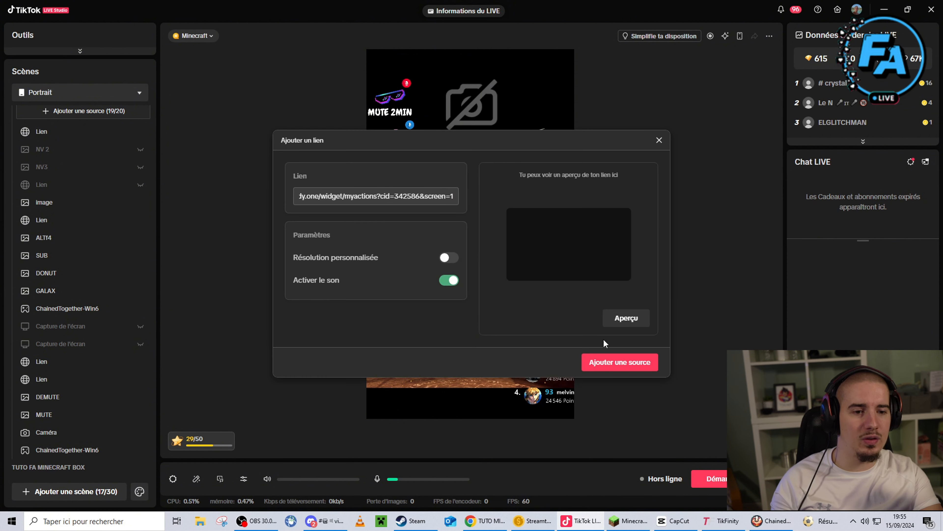
{"action": "left_click", "coordinate": [657, 142]}
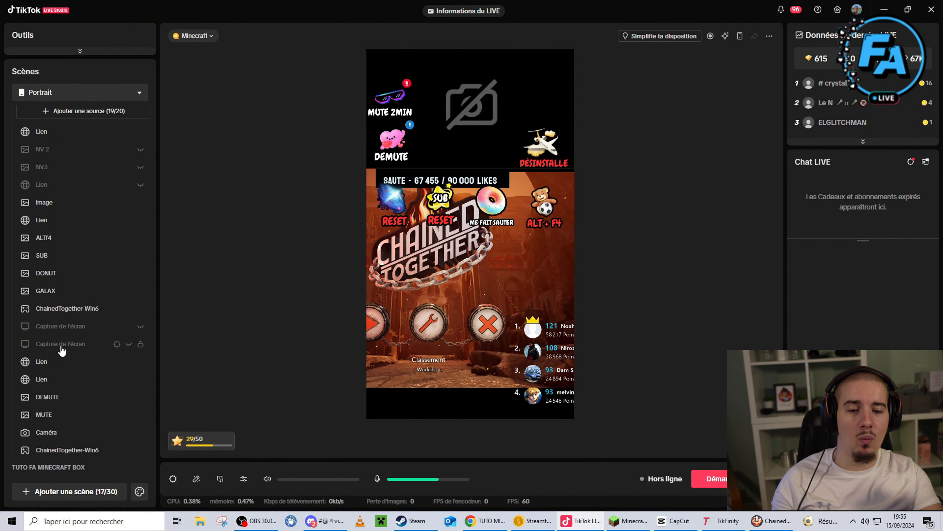
Select the existing link source listed directly below the screen captures to show its frame in the scene preview
{"action": "left_click", "coordinate": [55, 366]}
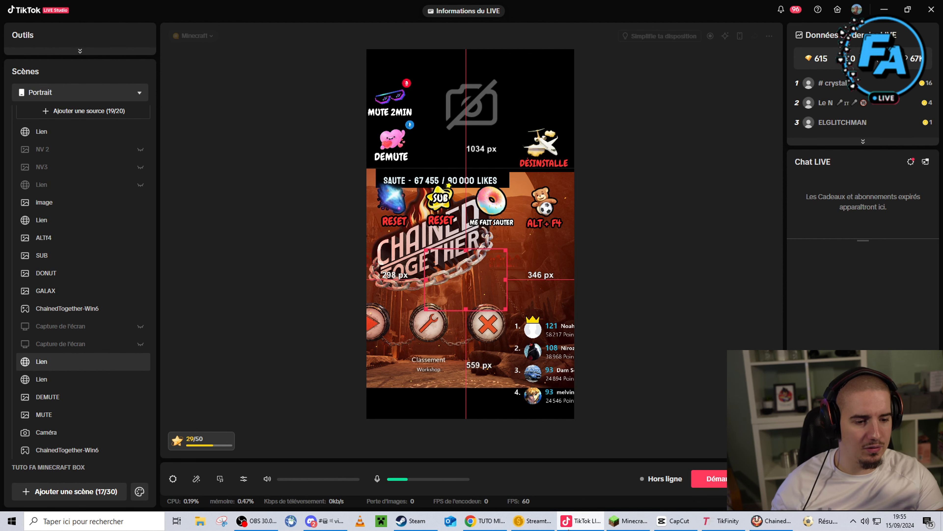
Switch to the Chained Together game and start a solo training mode game
{"action": "left_click", "coordinate": [763, 522]}
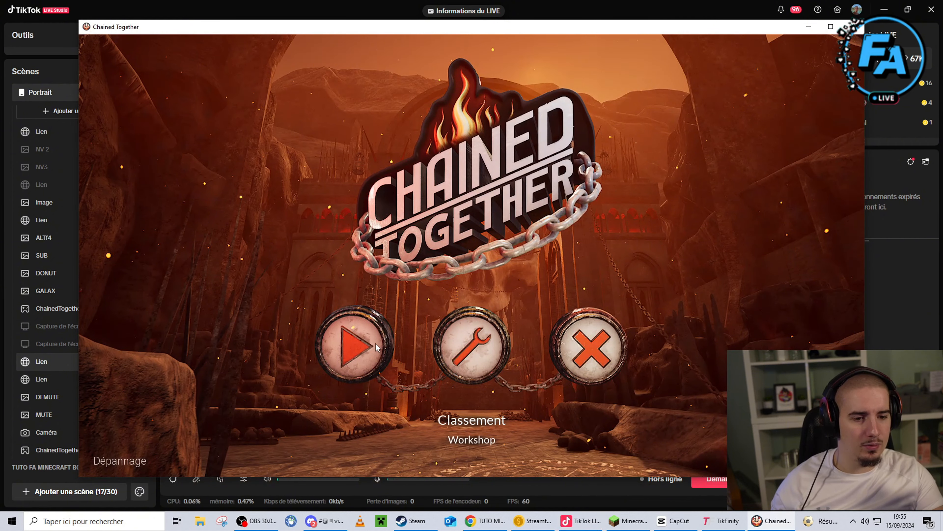
{"action": "left_click", "coordinate": [396, 314]}
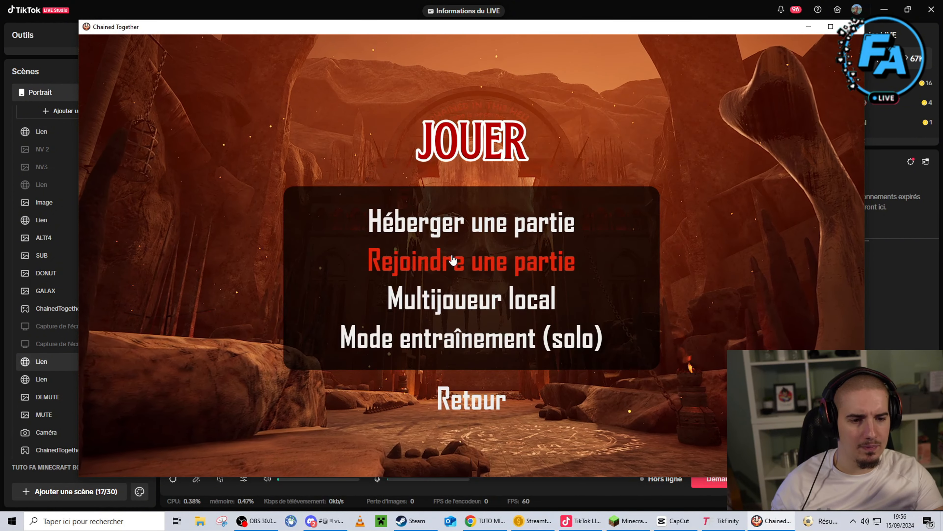
{"action": "left_click", "coordinate": [375, 220]}
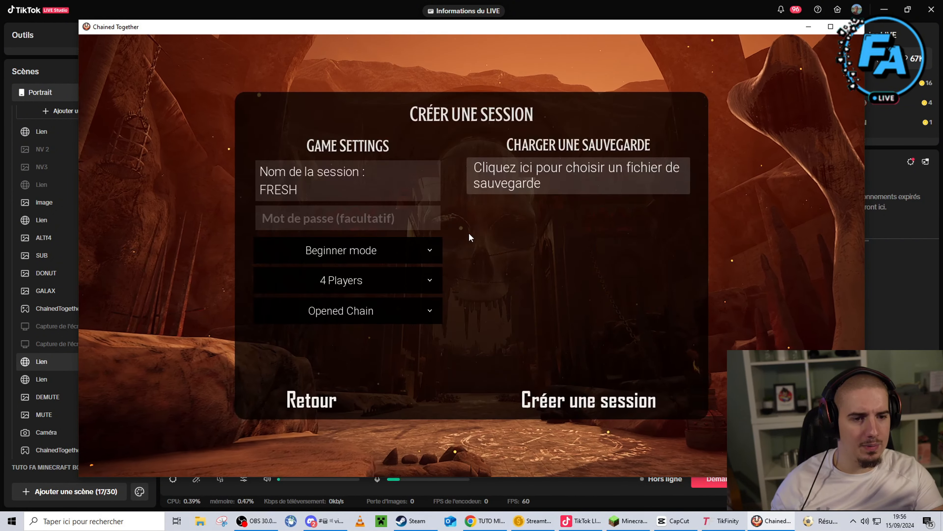
{"action": "left_click", "coordinate": [321, 403]}
{"action": "left_click", "coordinate": [485, 336]}
{"action": "left_click", "coordinate": [516, 337]}
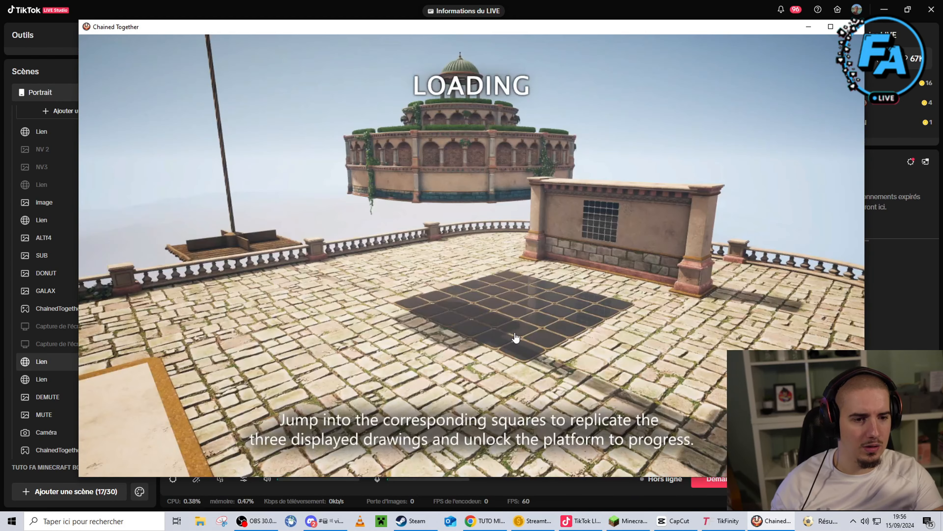
Switch to TikFinity and check the trigger and action settings of the Gift Cap event
{"action": "left_click", "coordinate": [722, 520]}
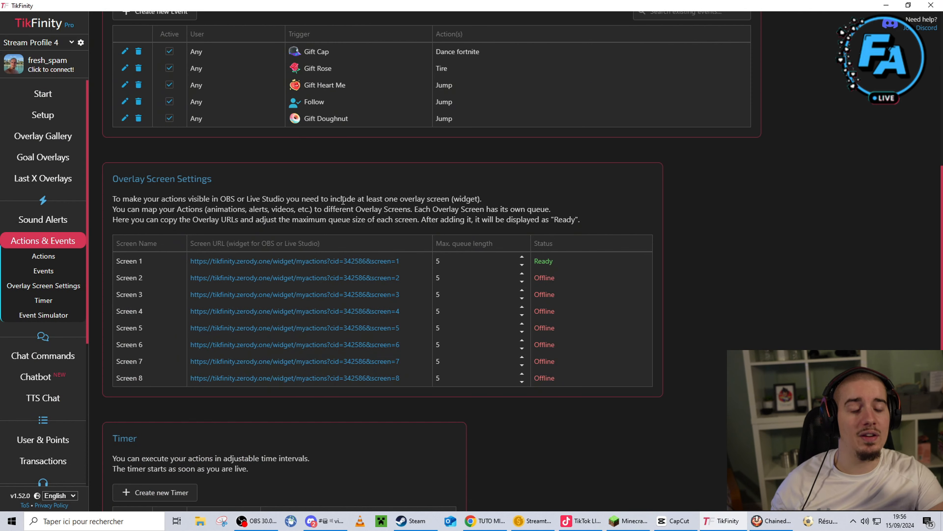
{"action": "scroll", "coordinate": [343, 200], "scroll_direction": "up", "scroll_amount": 5}
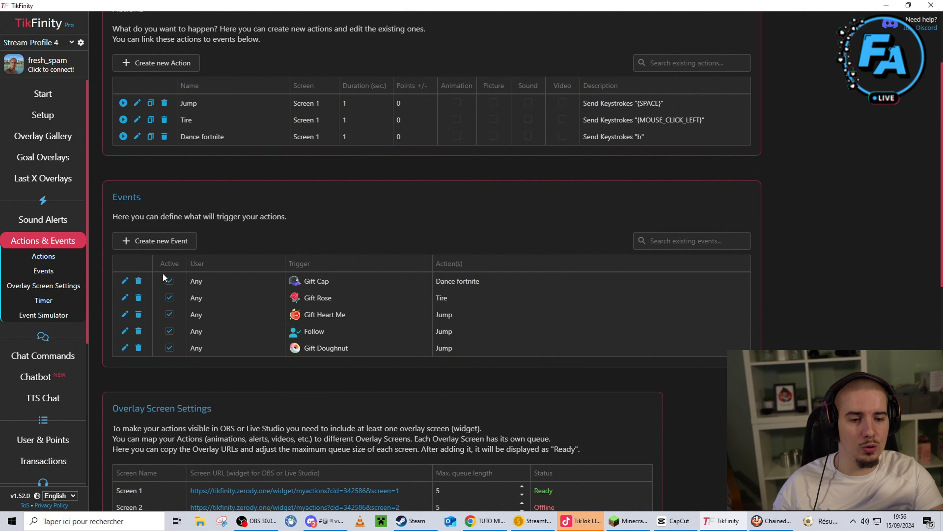
{"action": "left_click", "coordinate": [125, 281]}
{"action": "scroll", "coordinate": [569, 363], "scroll_direction": "down", "scroll_amount": 2}
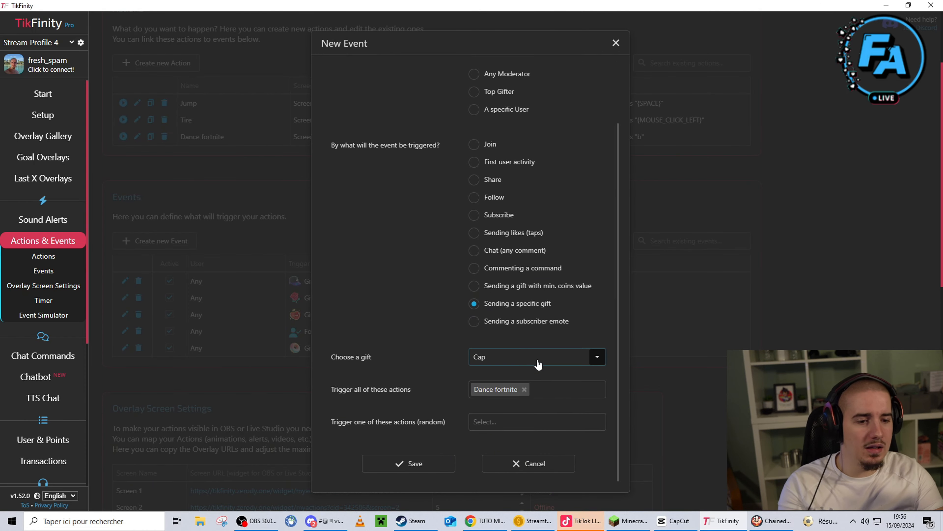
{"action": "scroll", "coordinate": [506, 336], "scroll_direction": "up", "scroll_amount": 3}
{"action": "left_click", "coordinate": [616, 43]}
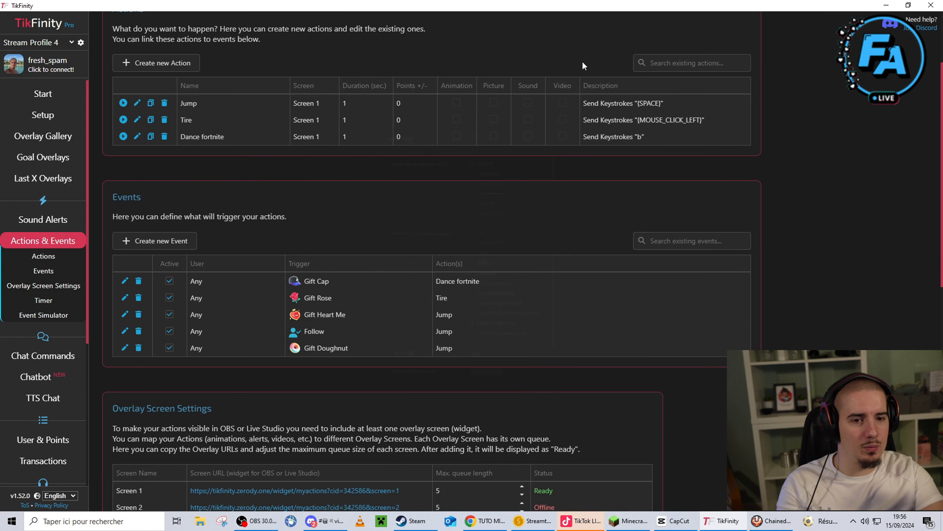
Change the Dance fortnite action's simulated keystroke to ALT + F4 and save the action
{"action": "left_click", "coordinate": [138, 136]}
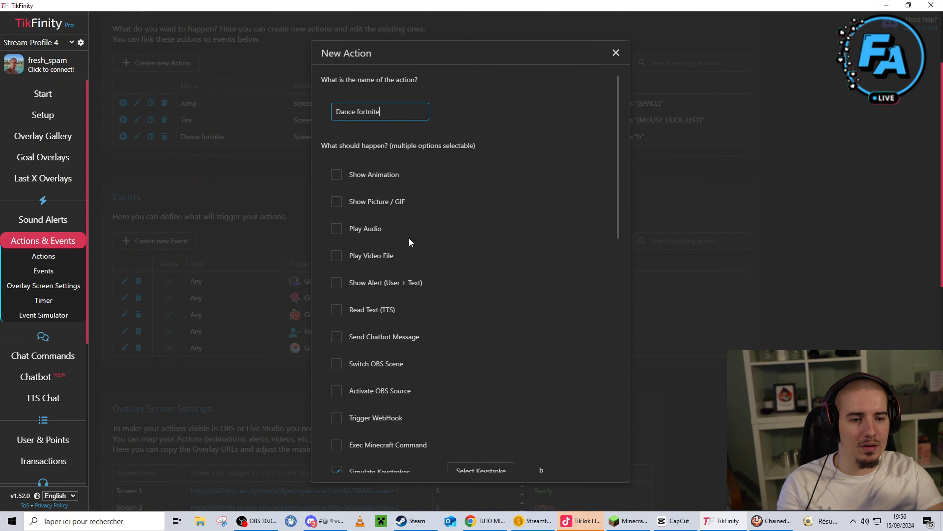
{"action": "scroll", "coordinate": [410, 242], "scroll_direction": "down", "scroll_amount": 3}
{"action": "left_click", "coordinate": [464, 243]}
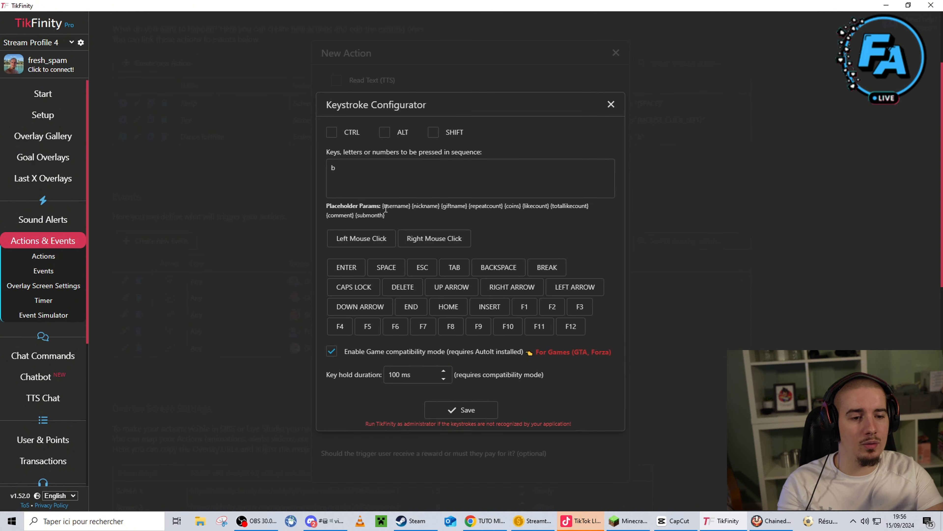
{"action": "left_click", "coordinate": [384, 132]}
{"action": "left_click", "coordinate": [334, 168]}
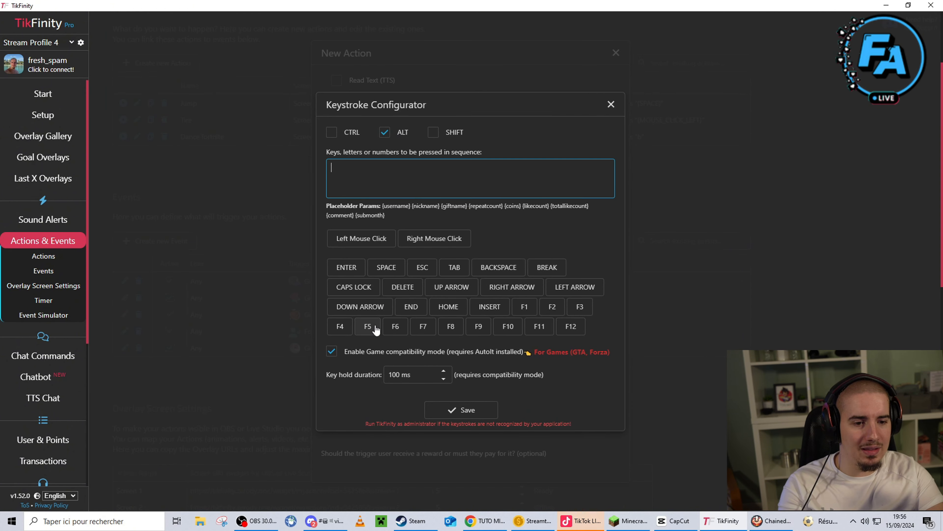
{"action": "left_click", "coordinate": [340, 326]}
{"action": "left_click", "coordinate": [461, 410]}
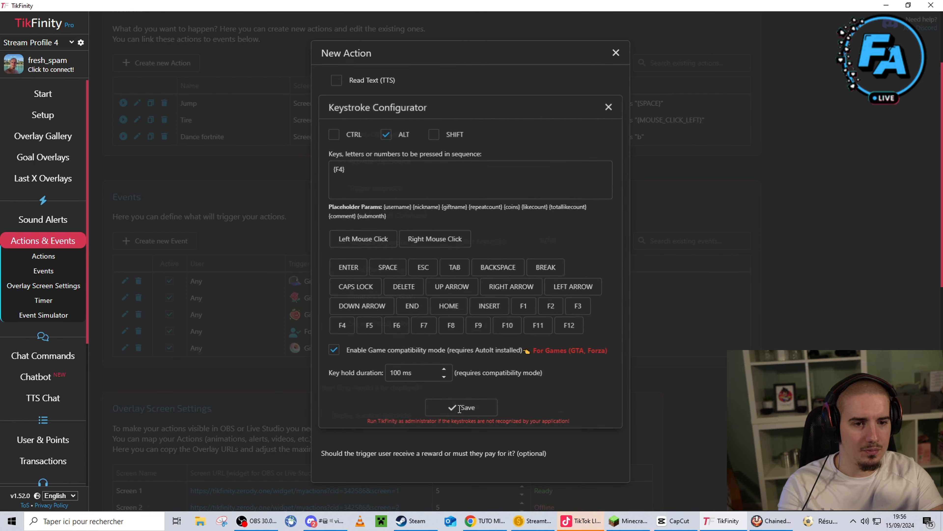
{"action": "scroll", "coordinate": [528, 322], "scroll_direction": "down", "scroll_amount": 3}
{"action": "scroll", "coordinate": [531, 333], "scroll_direction": "up", "scroll_amount": 2}
{"action": "scroll", "coordinate": [527, 340], "scroll_direction": "down", "scroll_amount": 6}
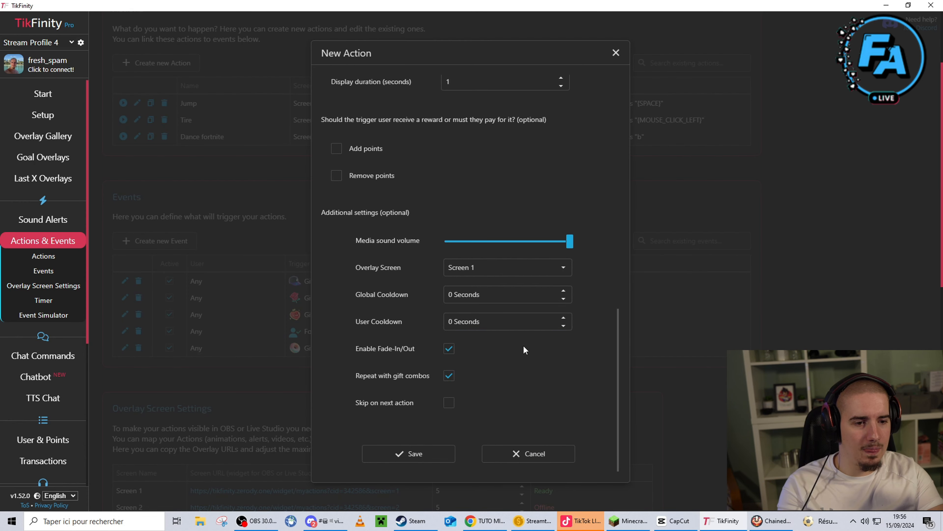
{"action": "left_click", "coordinate": [428, 454]}
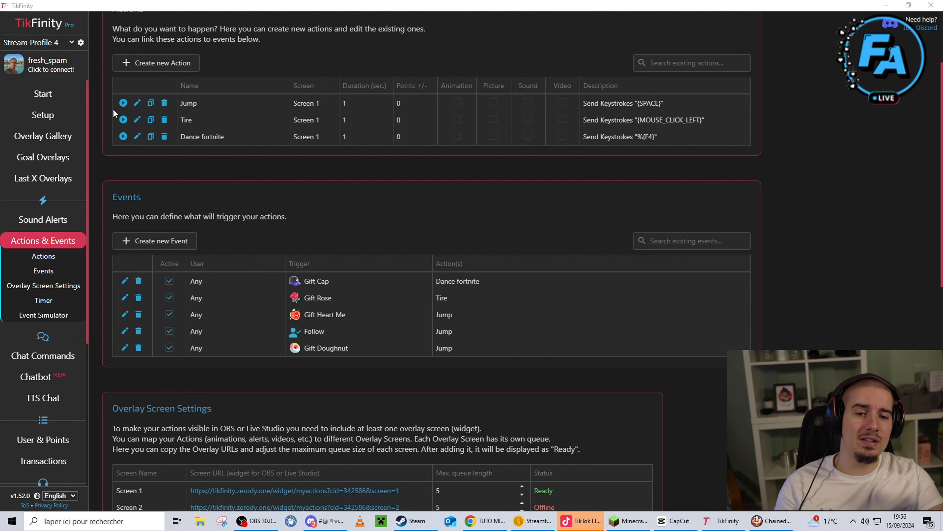
Run the Tire action as a test, and switch to Chained Together to start playing from the lobby
{"action": "left_click", "coordinate": [122, 119]}
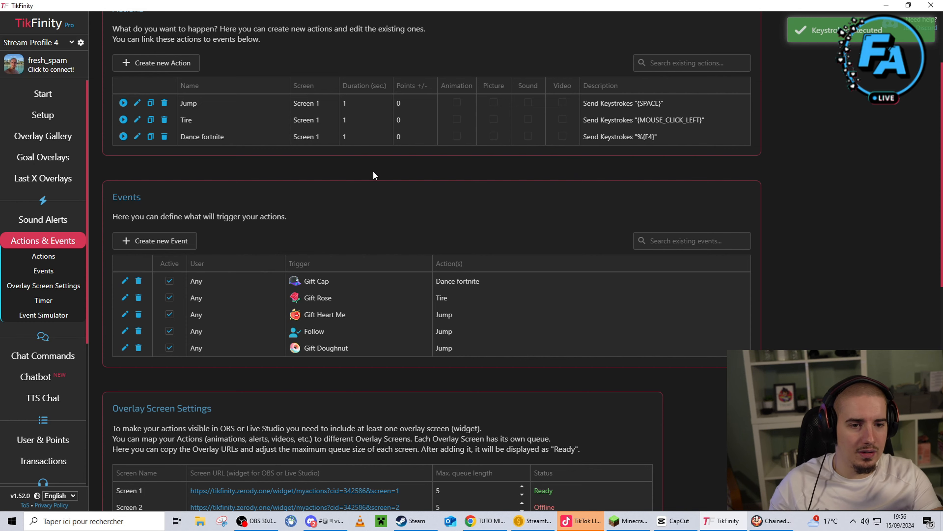
{"action": "left_click", "coordinate": [782, 521]}
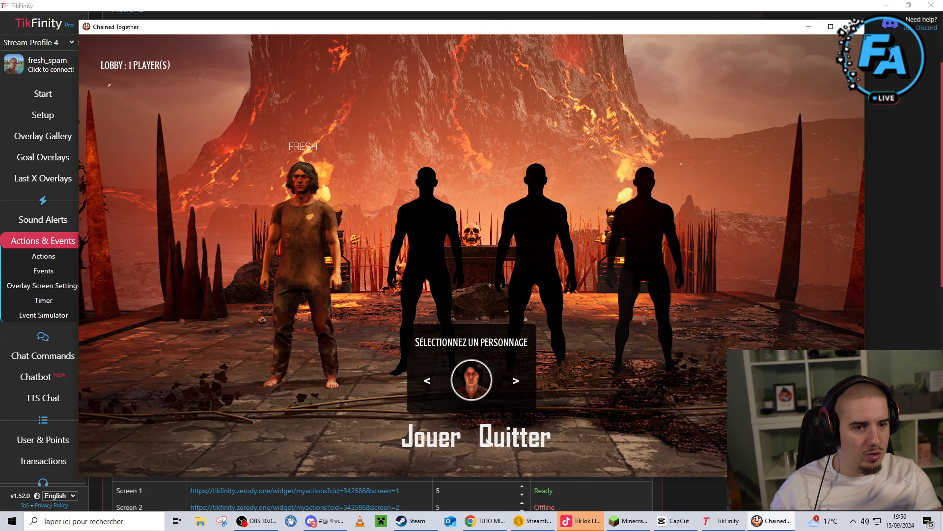
{"action": "left_click", "coordinate": [457, 433]}
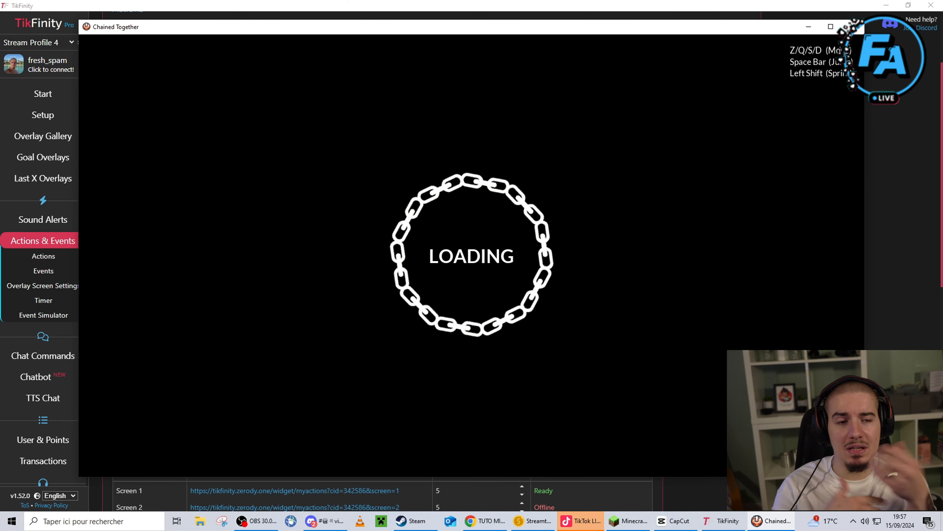
Run the character forward through the Chained Together arena with a jump along the way
{"action": "key", "text": "z"}
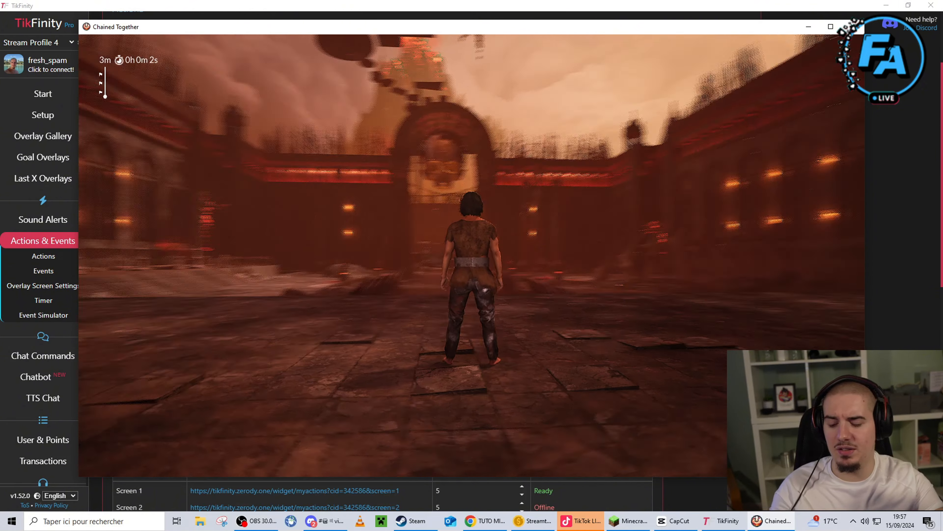
{"action": "key", "text": "space"}
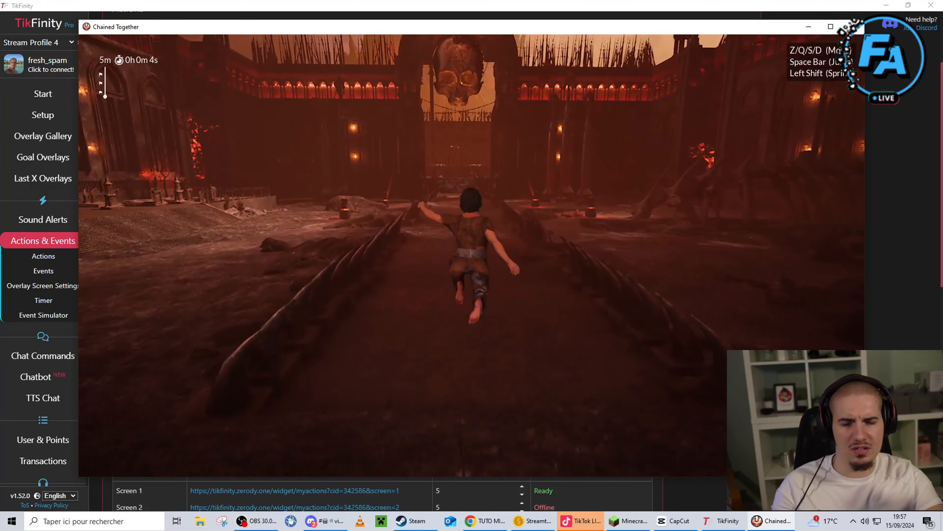
{"action": "key", "text": "z"}
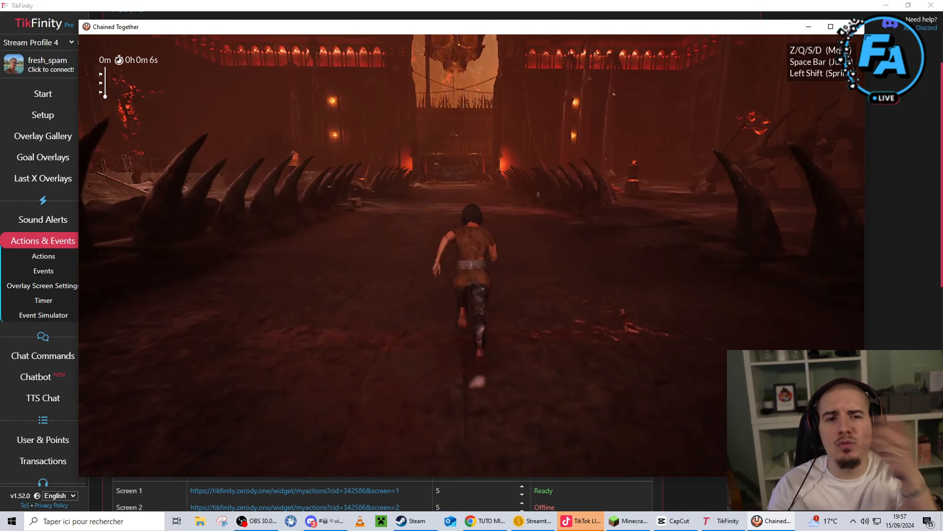
{"action": "key", "text": "z"}
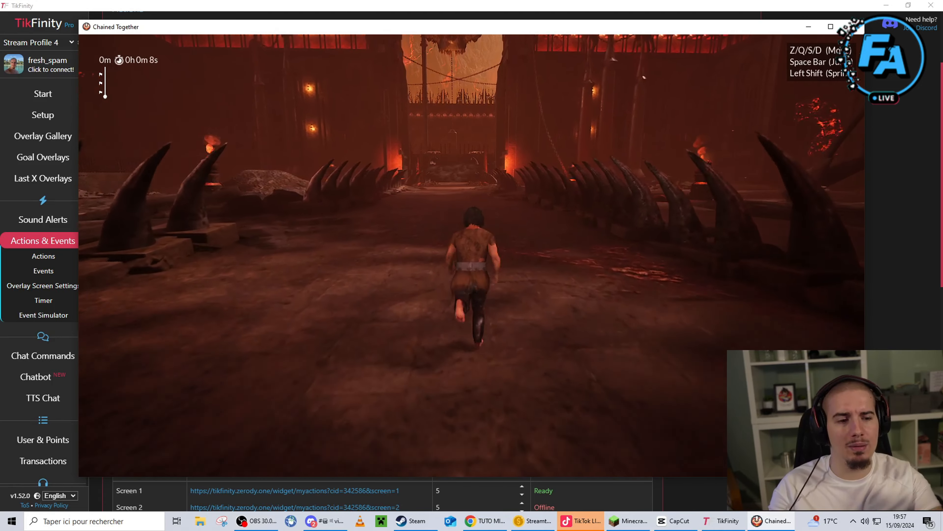
Leave the game for TikFinity to test an action, and return to Chained Together to watch its keystroke
{"action": "key", "text": "Escape"}
{"action": "key", "text": "Escape"}
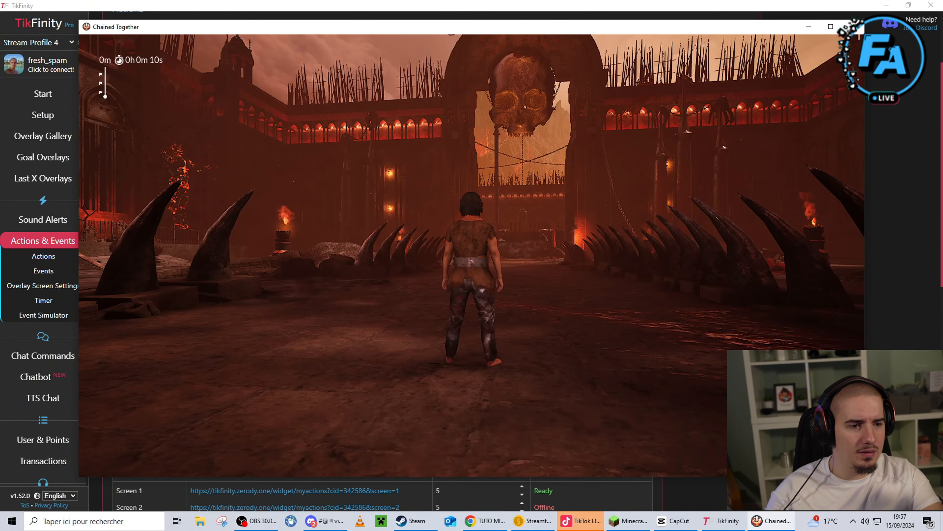
{"action": "key", "text": "Escape"}
{"action": "left_click", "coordinate": [893, 264]}
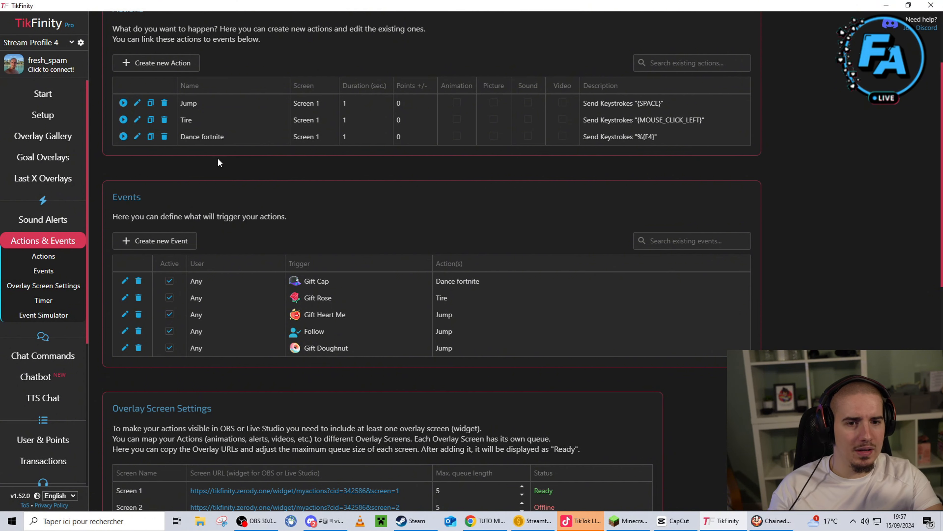
{"action": "left_click", "coordinate": [771, 521]}
{"action": "key", "text": "Escape"}
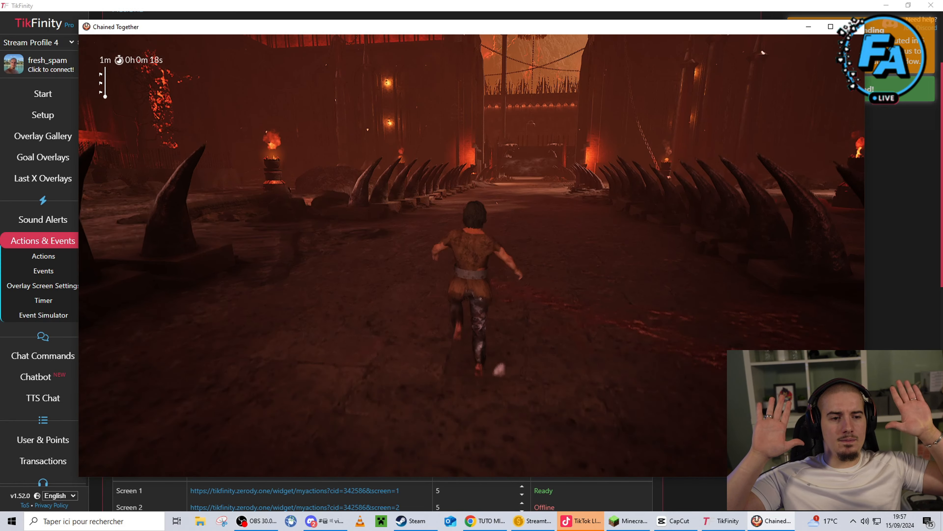
{"action": "key", "text": "Escape"}
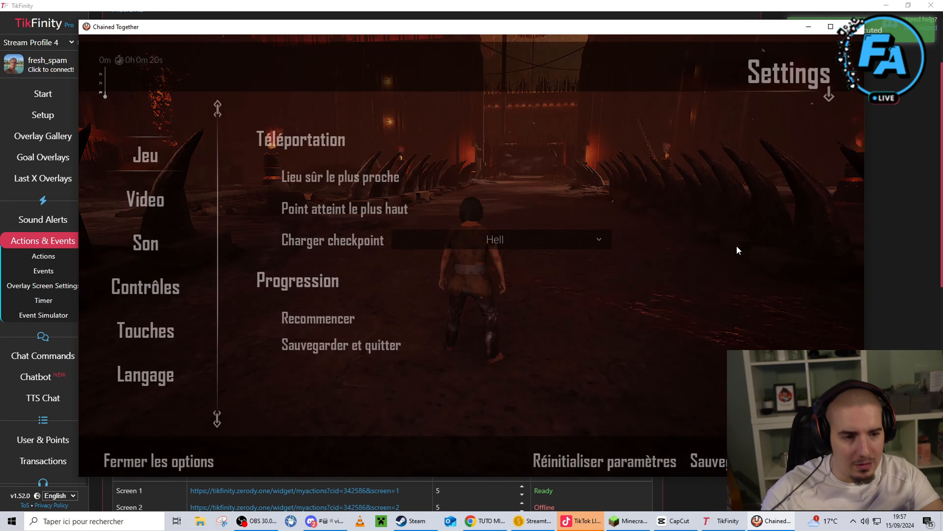
Run the Dance fortnite action from TikFinity and return to Chained Together so it receives the ALT + F4 keystroke
{"action": "left_click", "coordinate": [876, 224]}
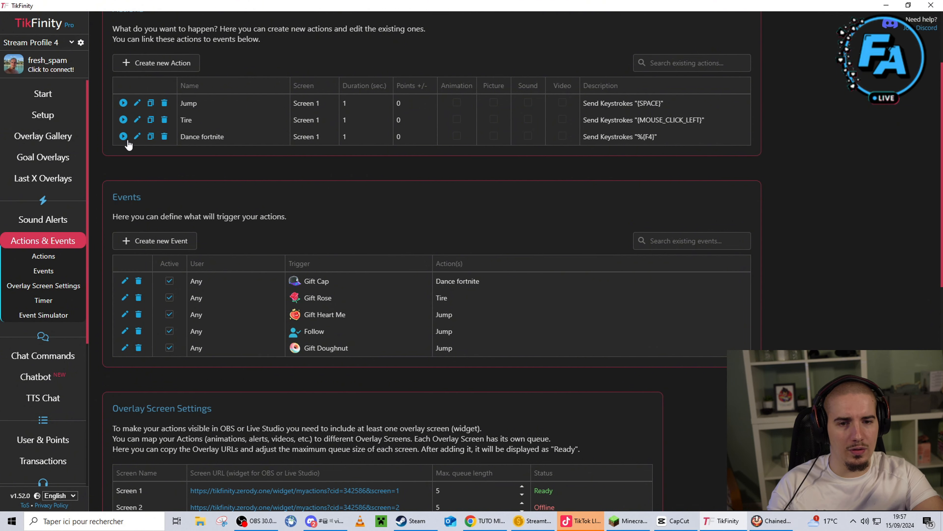
{"action": "left_click", "coordinate": [771, 520]}
{"action": "key", "text": "Escape"}
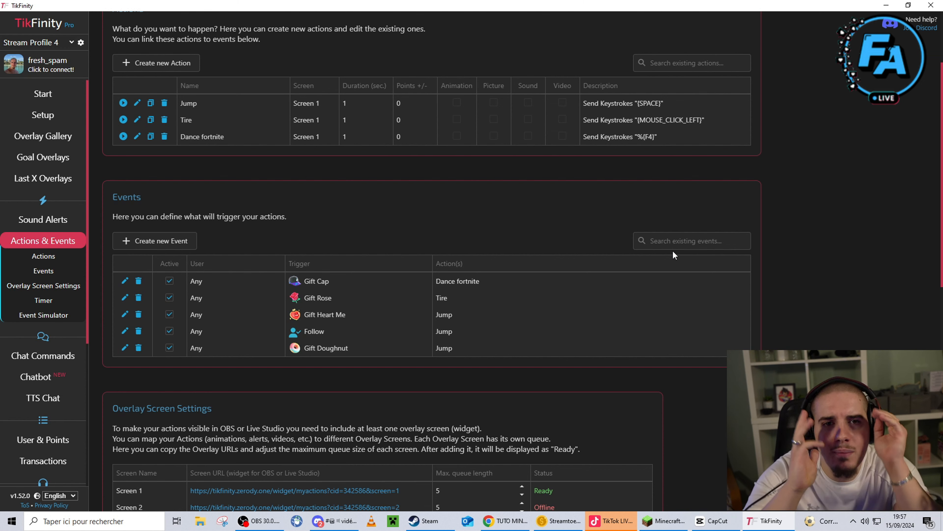
Switch to TikTok LIVE Studio to view the portrait scene
{"action": "left_click", "coordinate": [617, 521]}
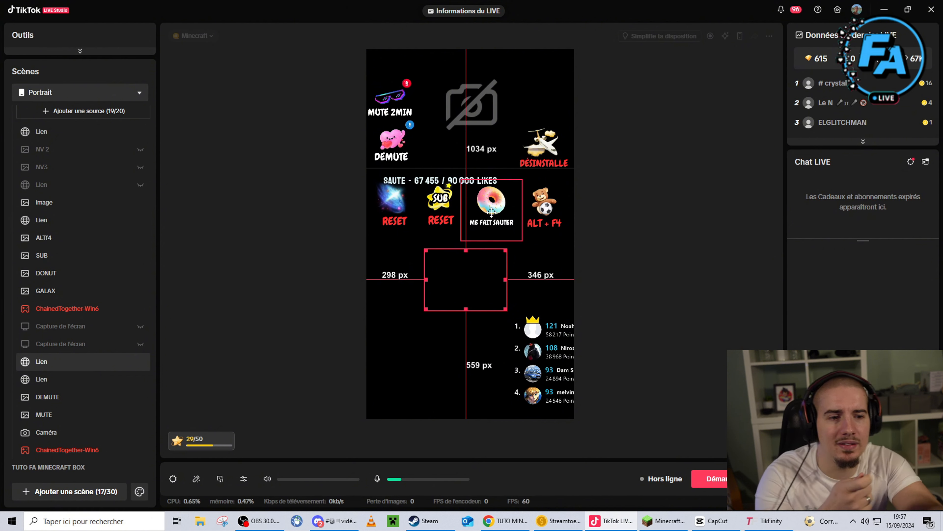